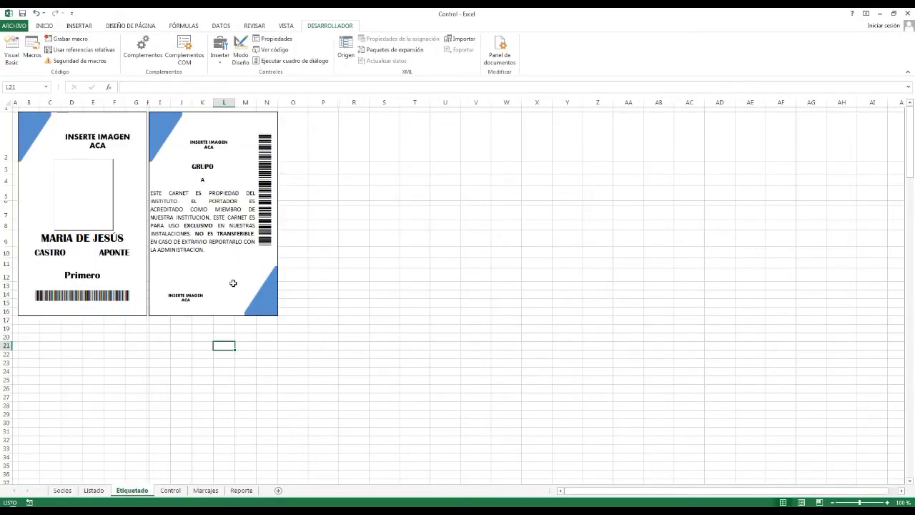
Step: Browse the Control, Marcajes and Reporte sheets, checking cells C9, E20, A3 and D9
click(172, 491)
click(187, 180)
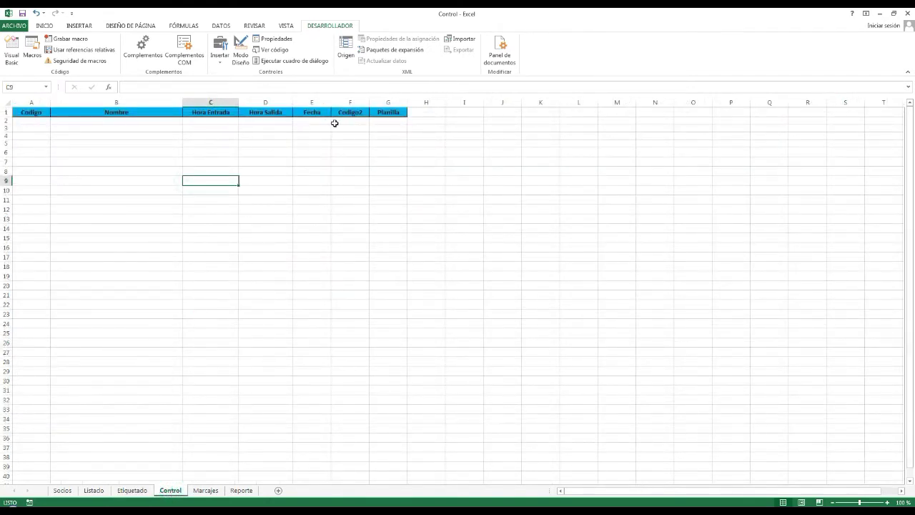
click(207, 490)
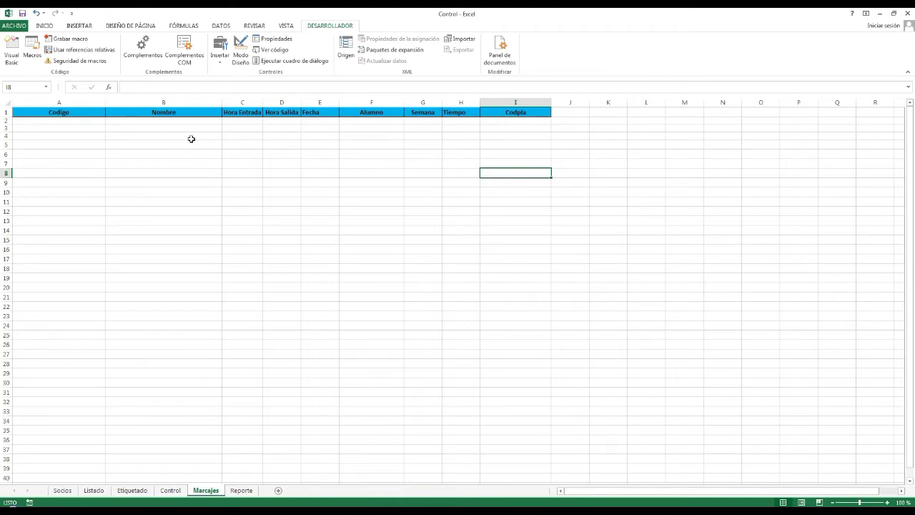
click(241, 490)
click(299, 298)
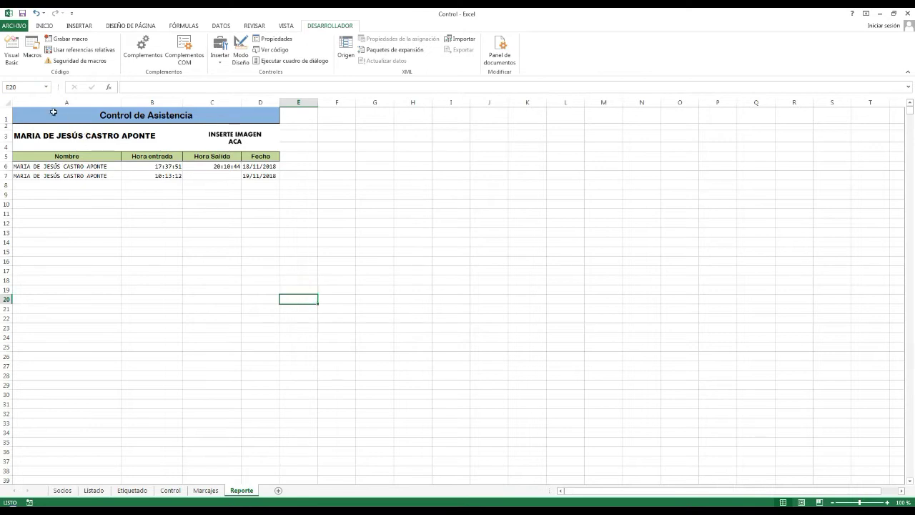
click(105, 137)
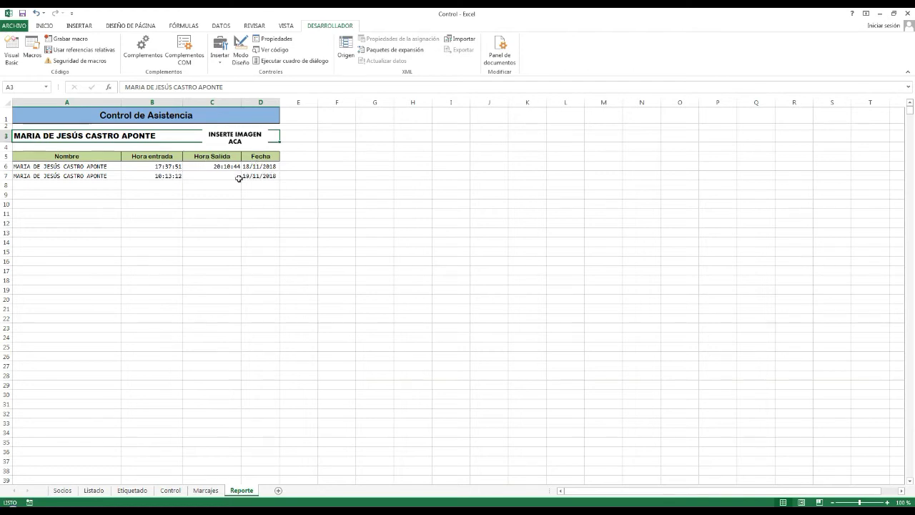
click(268, 192)
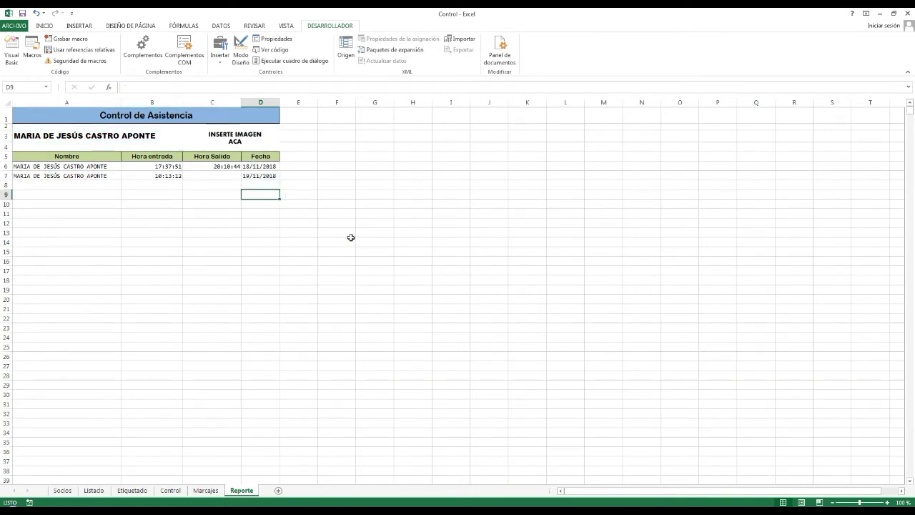
Step: In the VBA editor, inspect the Barras, Fmenu and Fbuscador forms and their image placeholders
click(298, 469)
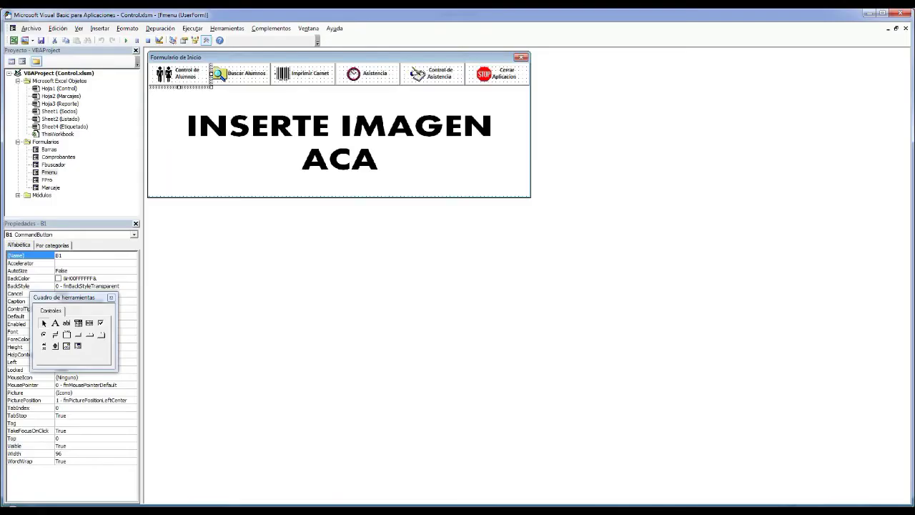
double_click(49, 149)
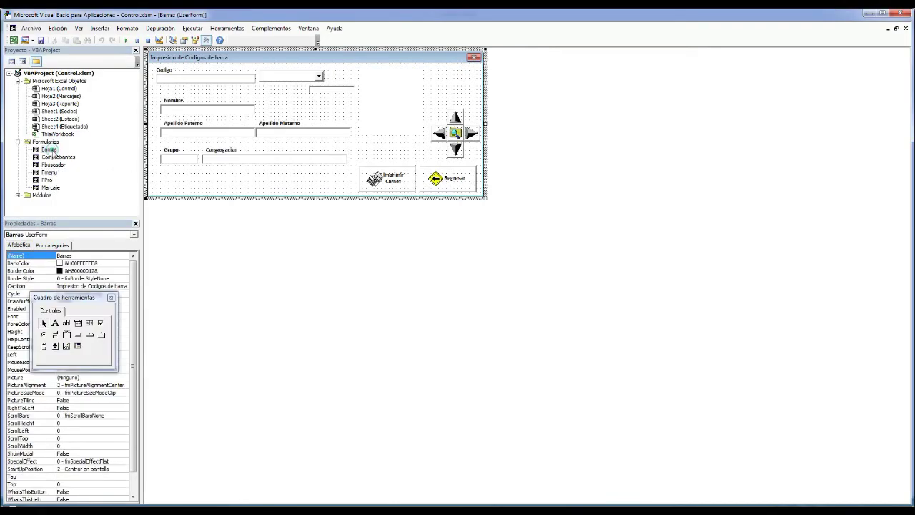
double_click(50, 173)
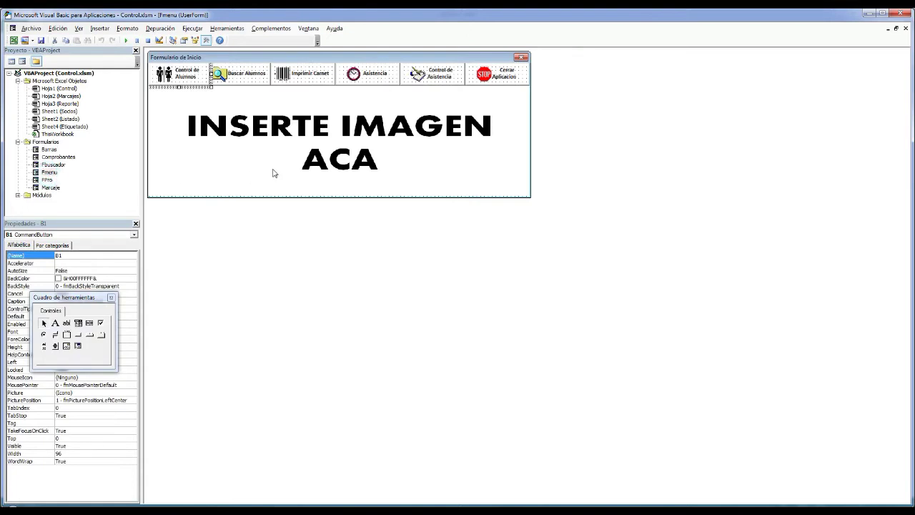
click(307, 152)
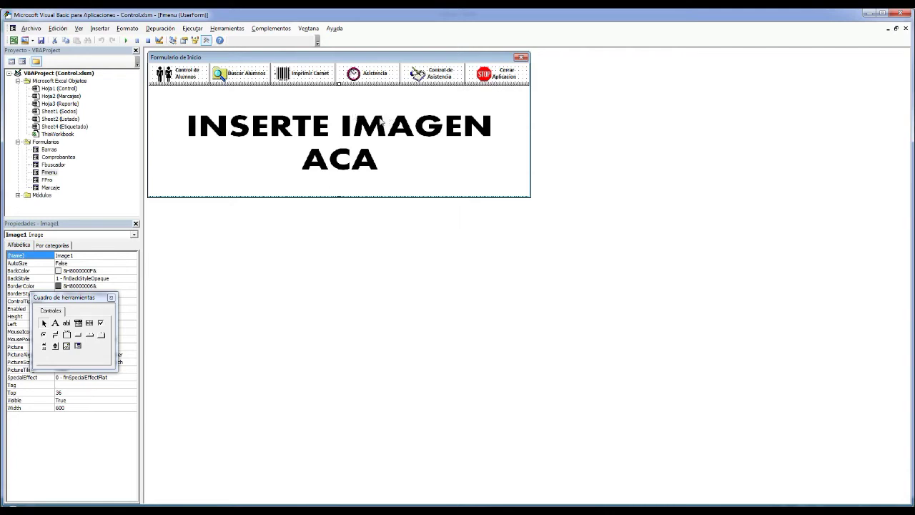
double_click(55, 165)
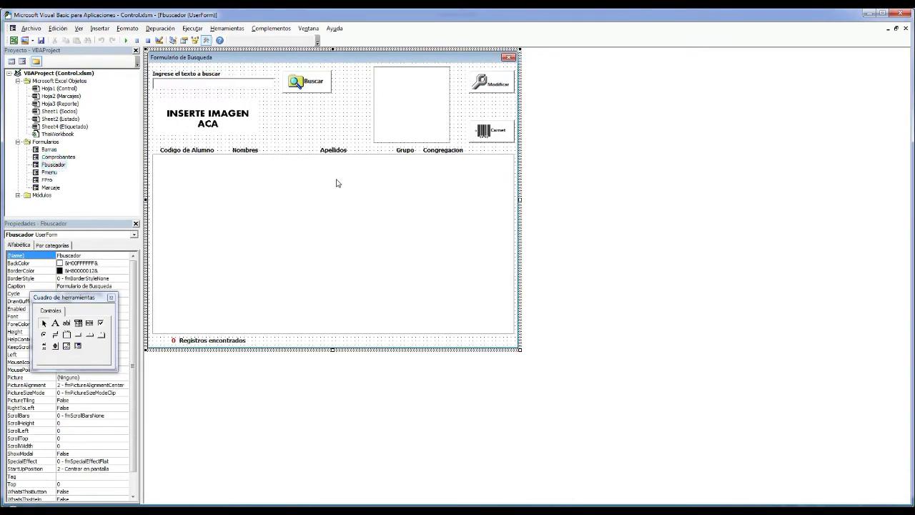
click(239, 128)
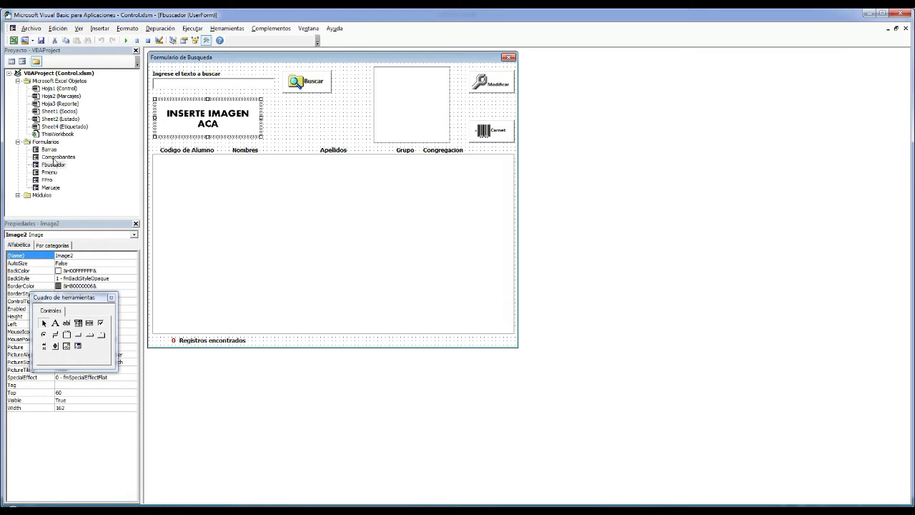
Step: Review the Comprobantes, Barras, FPro and Marcaje forms, then return to Excel with Alt+F11
double_click(57, 156)
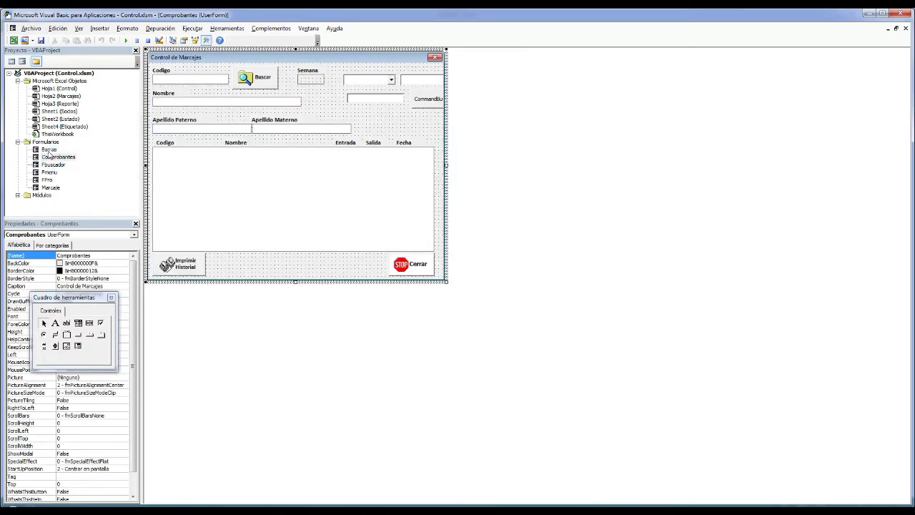
double_click(49, 150)
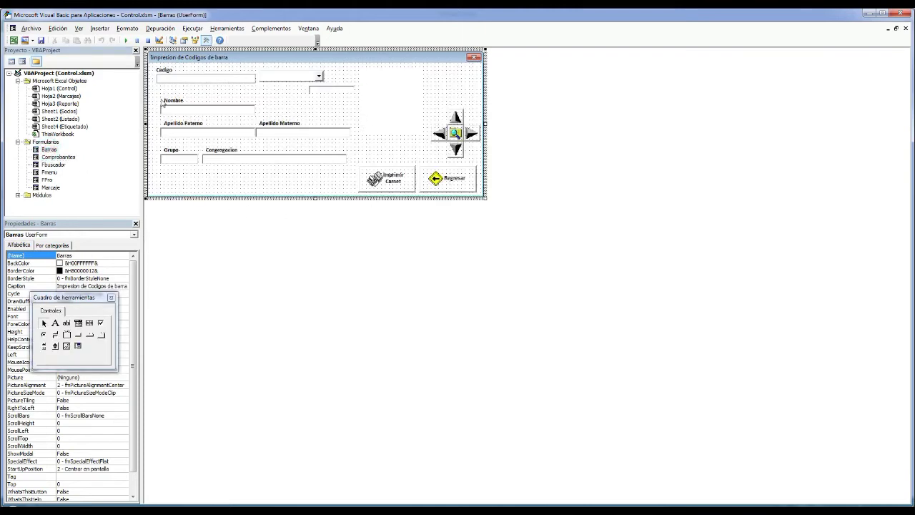
double_click(50, 179)
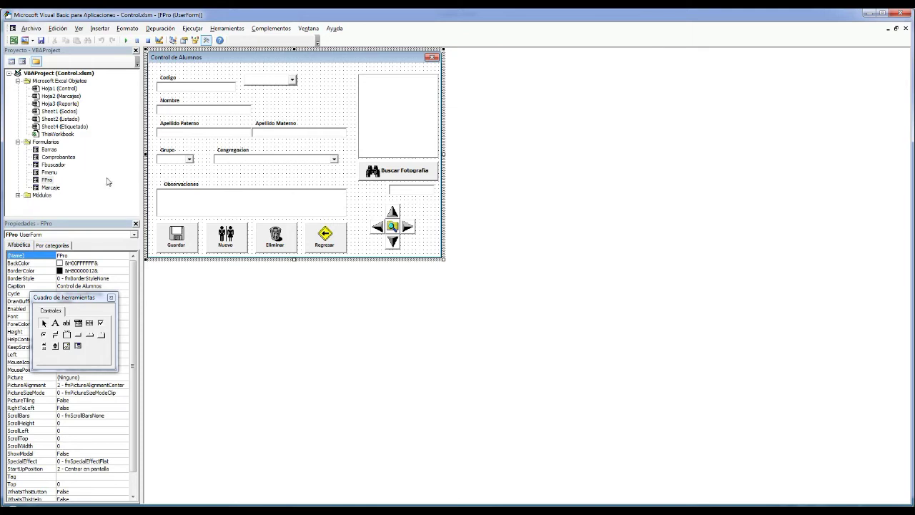
double_click(49, 187)
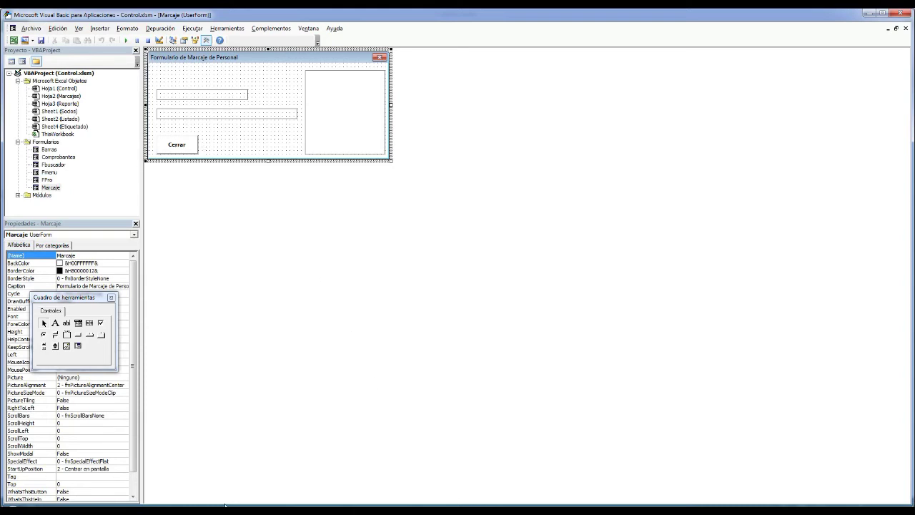
key(alt+F11)
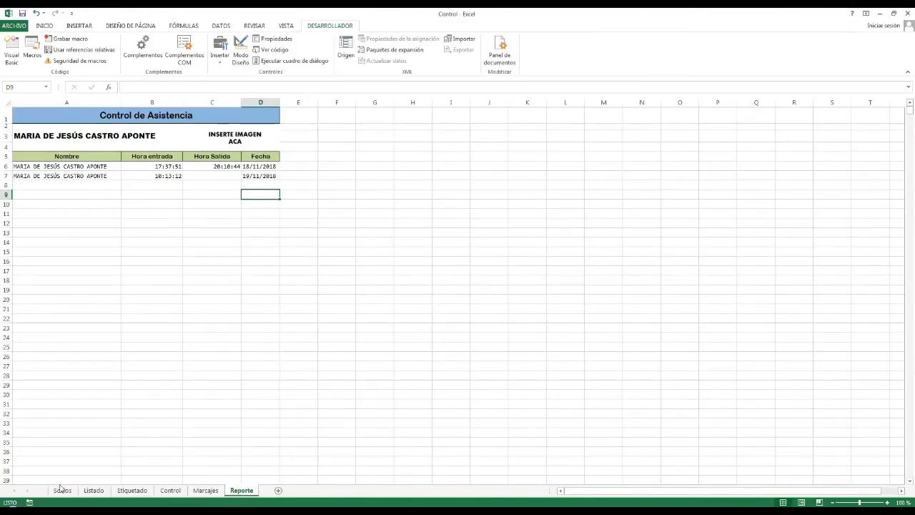
Step: Open the student control form from the start menu and view the Listado sheet's Grado and GRUPO lists
click(61, 490)
click(801, 155)
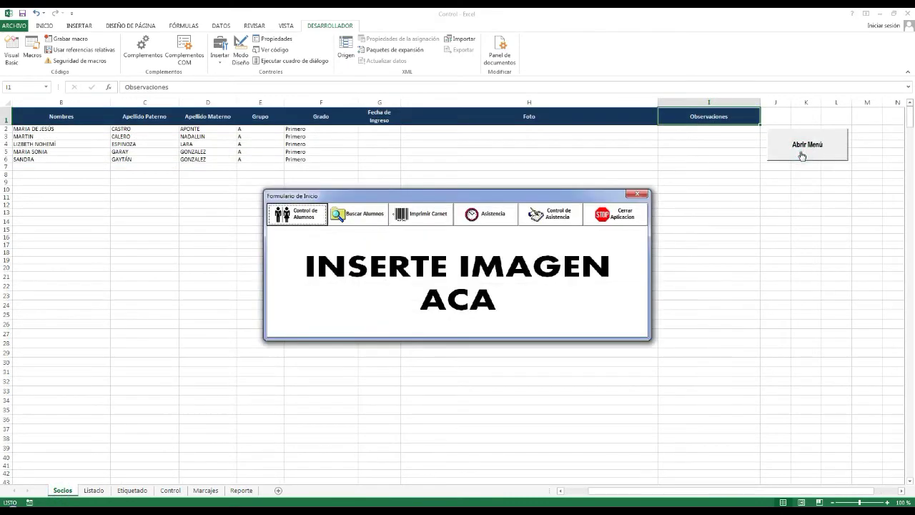
click(310, 217)
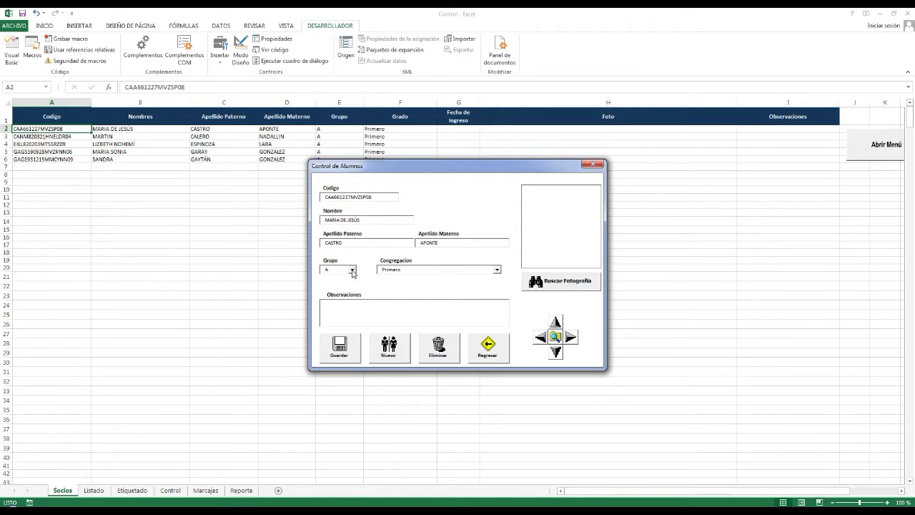
click(128, 492)
click(99, 492)
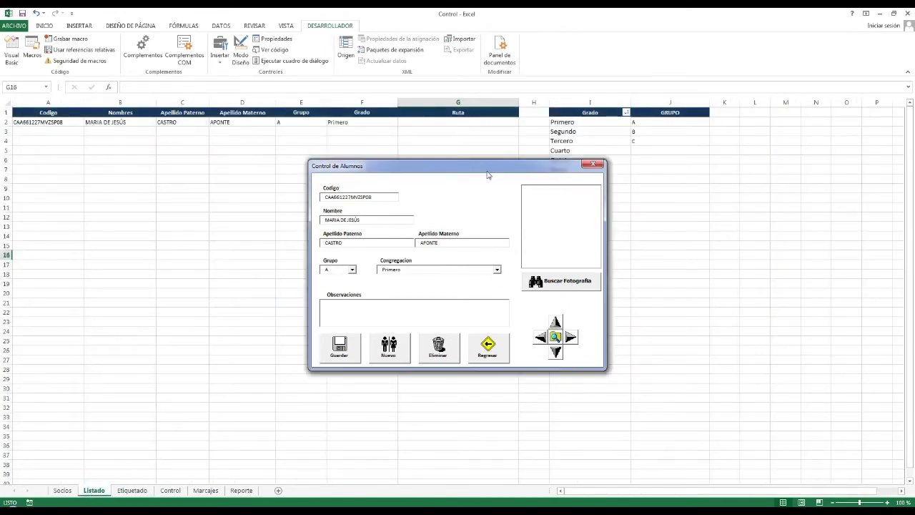
drag(579, 166, 537, 147)
click(590, 102)
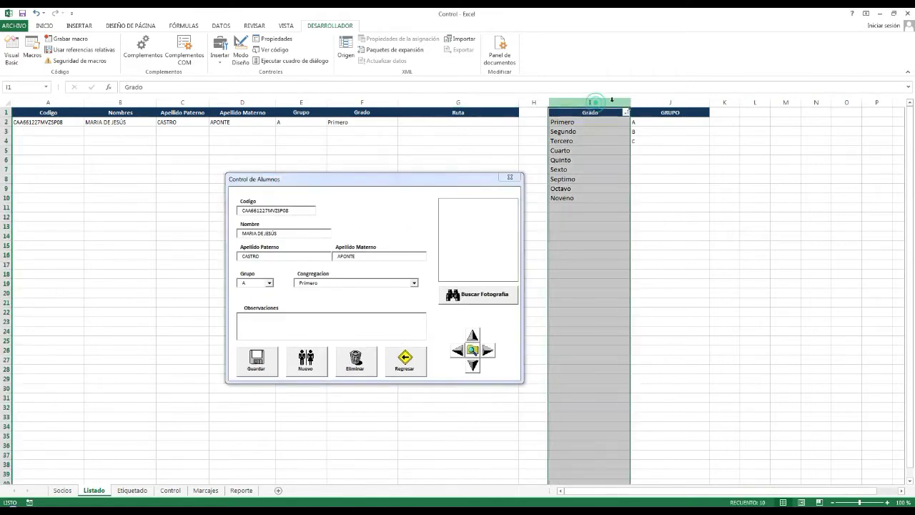
click(651, 103)
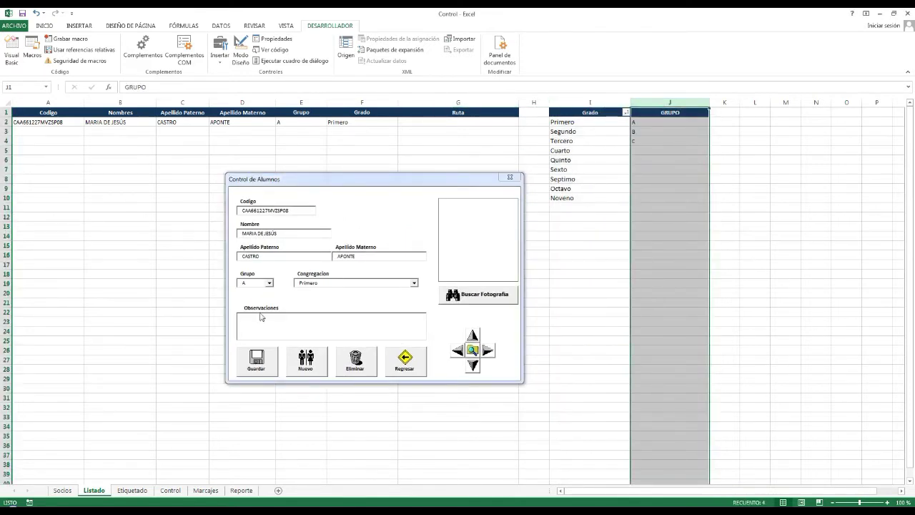
Step: Set the student's Grupo to A and Congregacion grade to Primero
click(270, 283)
click(271, 283)
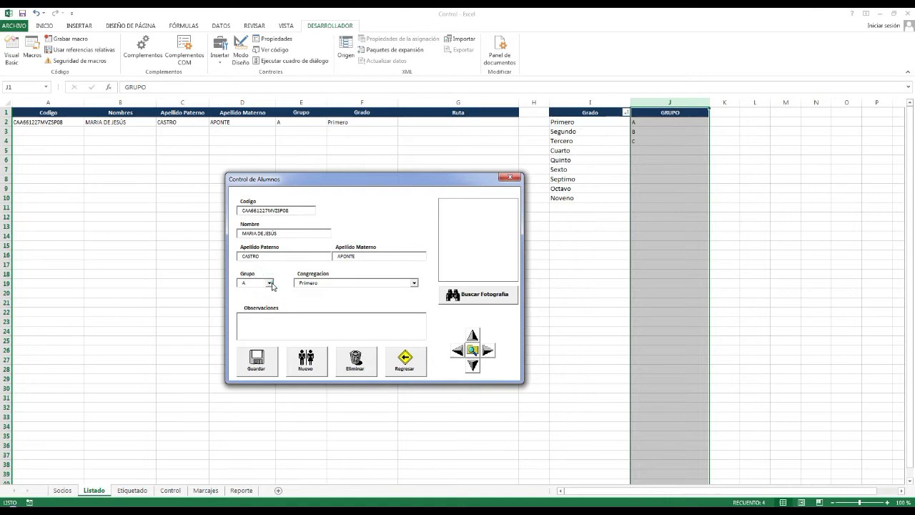
click(413, 283)
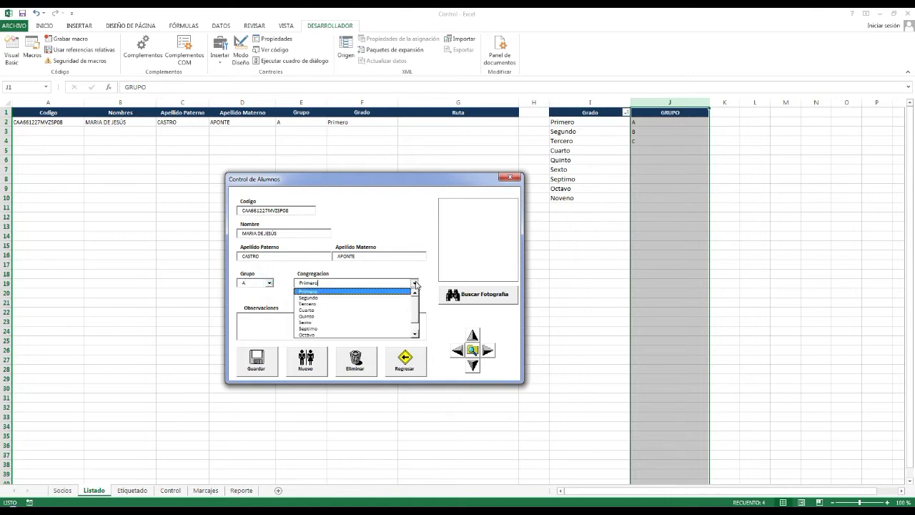
click(416, 329)
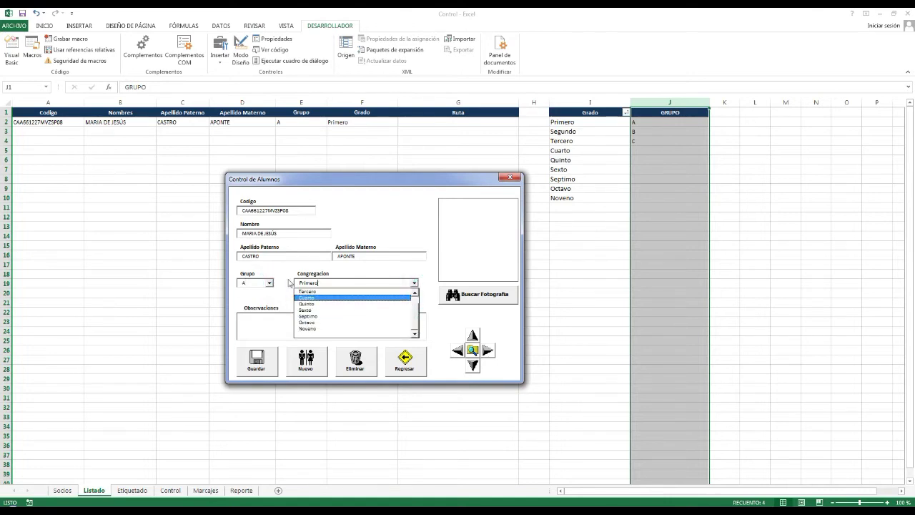
click(572, 205)
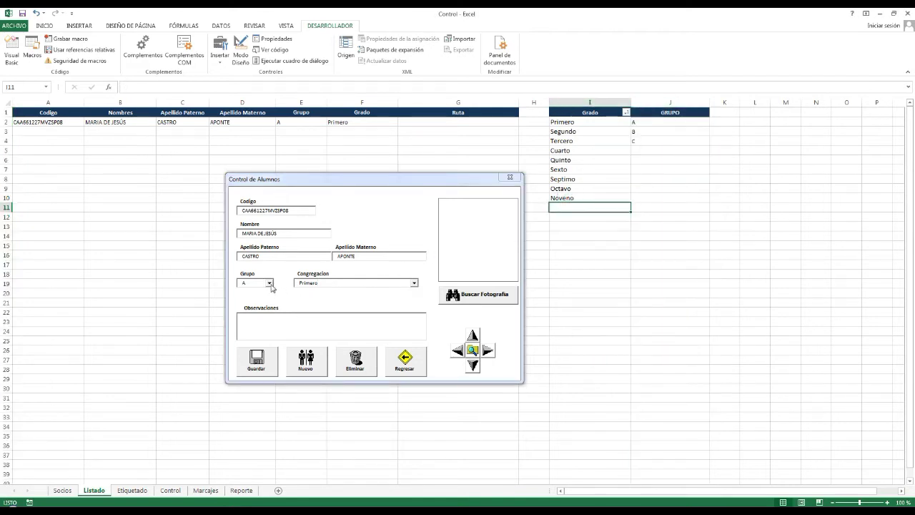
click(413, 283)
click(413, 283)
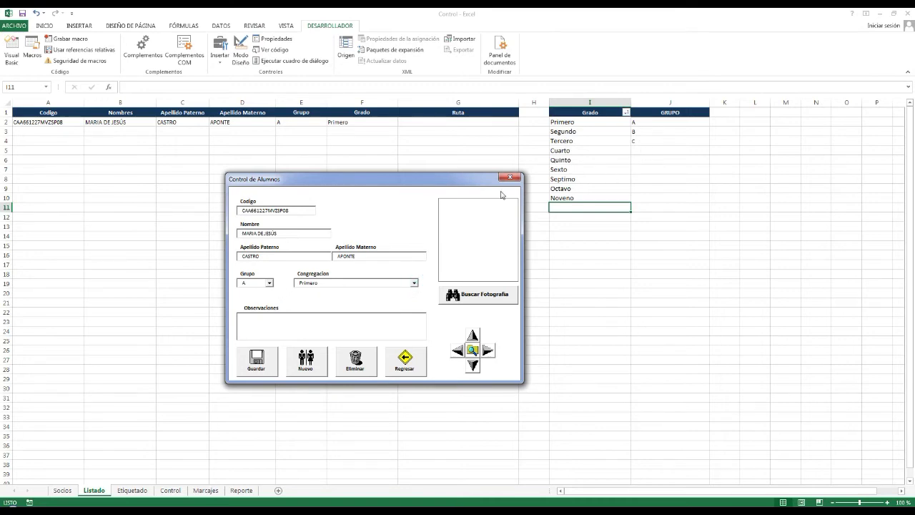
Step: Load the first photo from Descargas > Nueva carpeta into the form and save the record
click(462, 293)
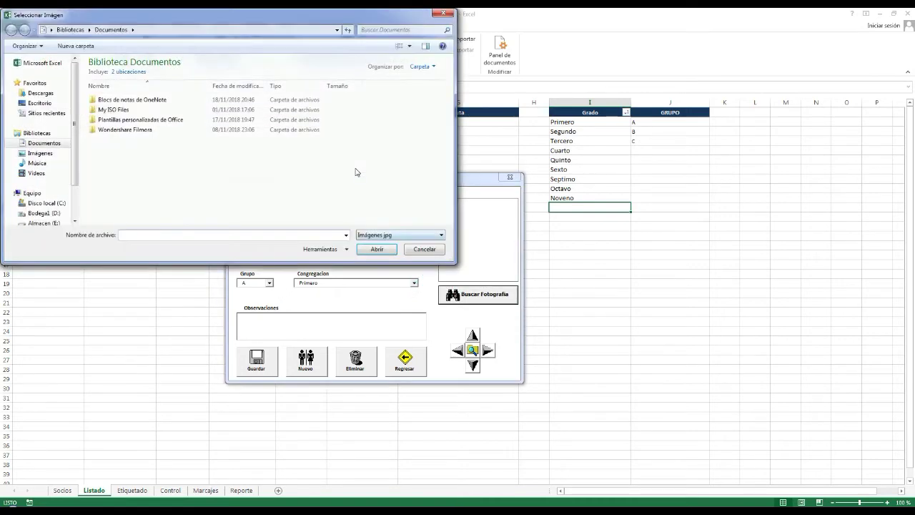
click(40, 93)
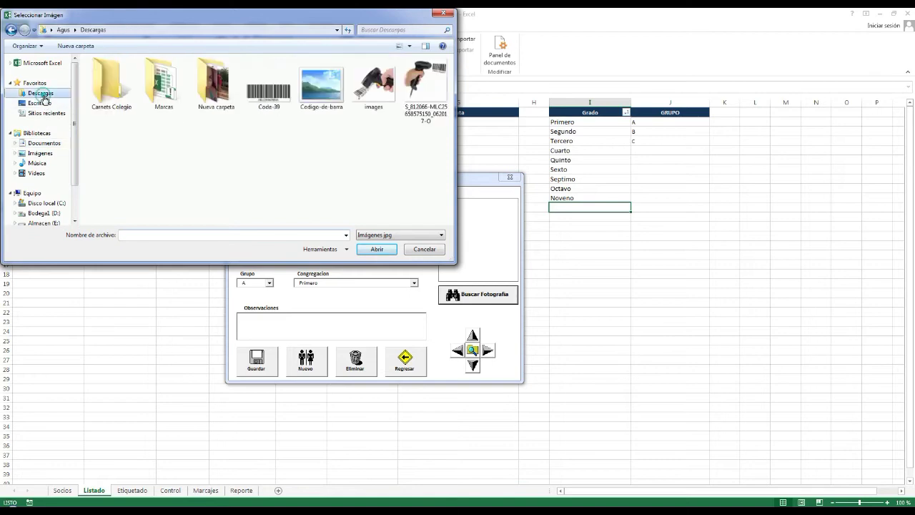
double_click(203, 106)
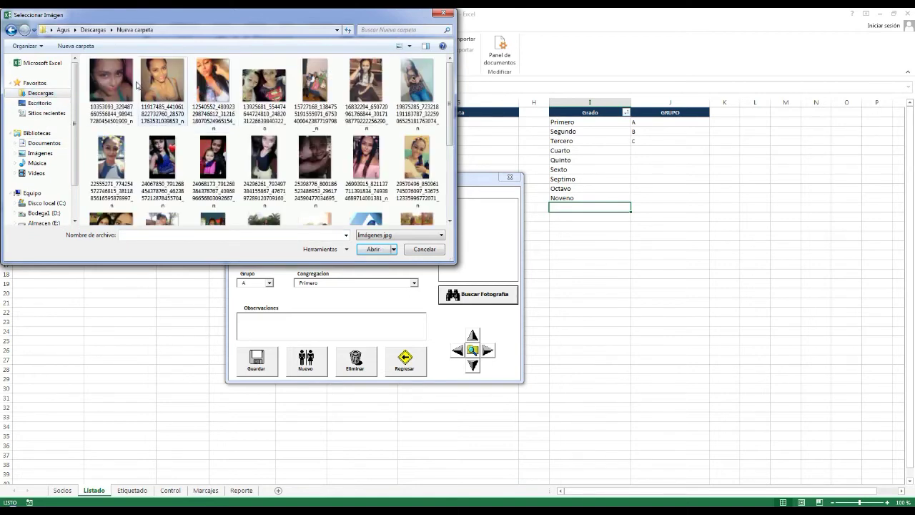
click(111, 86)
click(367, 248)
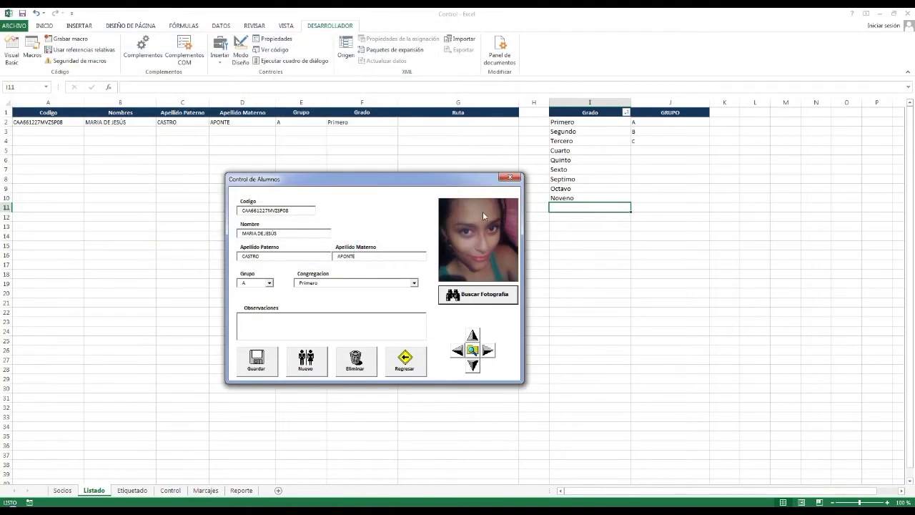
click(263, 366)
Step: Confirm saving the new student, check its photo path in H2, and move to the row-5 student
click(451, 295)
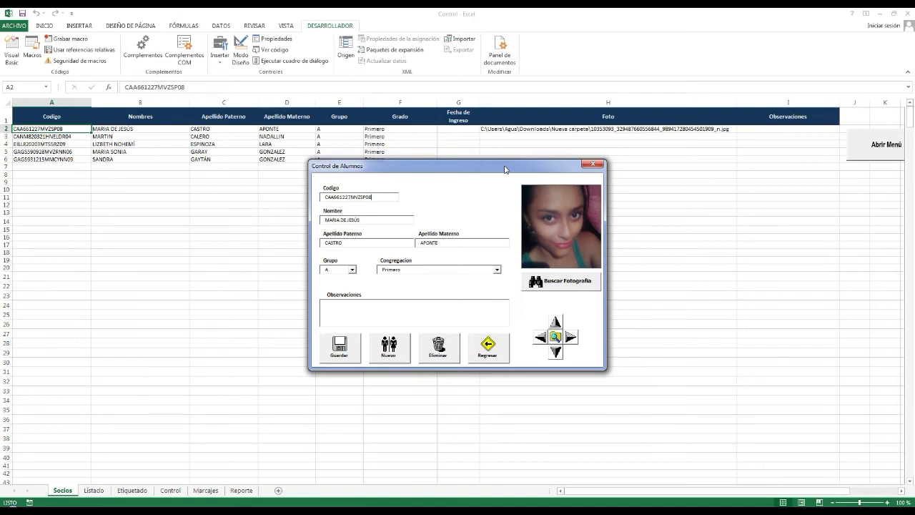
drag(504, 170, 377, 185)
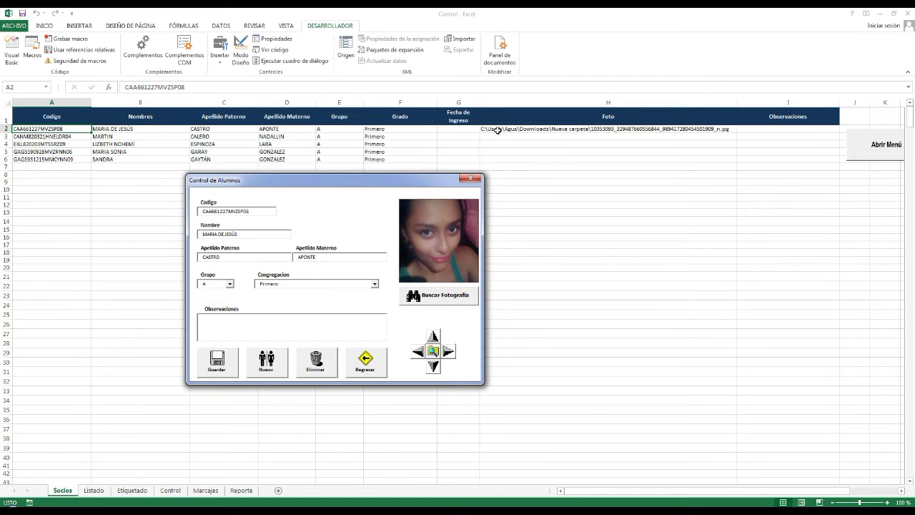
click(497, 130)
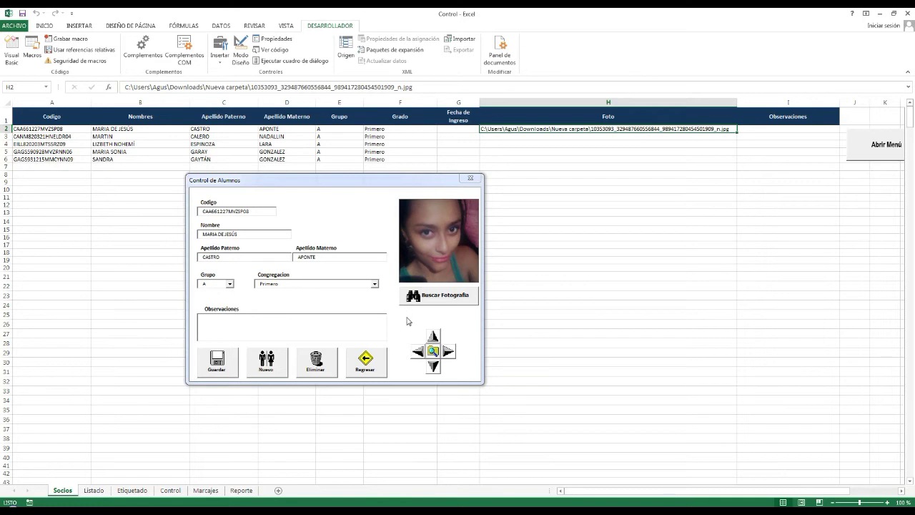
click(448, 352)
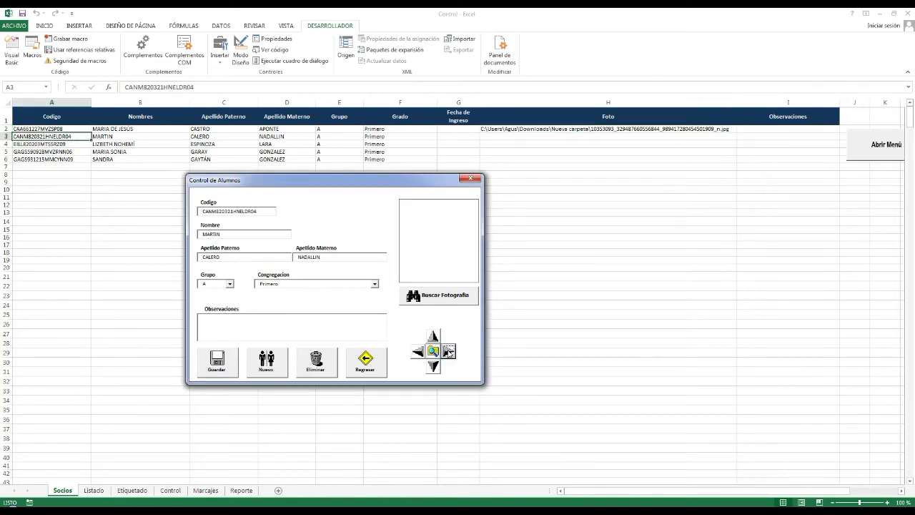
click(448, 352)
click(448, 352)
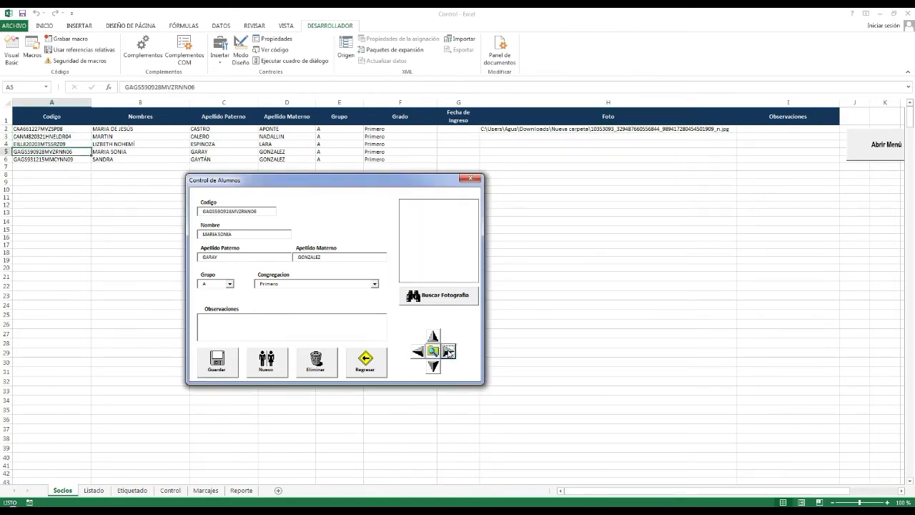
Step: Give the row-5 student the second photo from the folder and confirm modifying the record
click(416, 299)
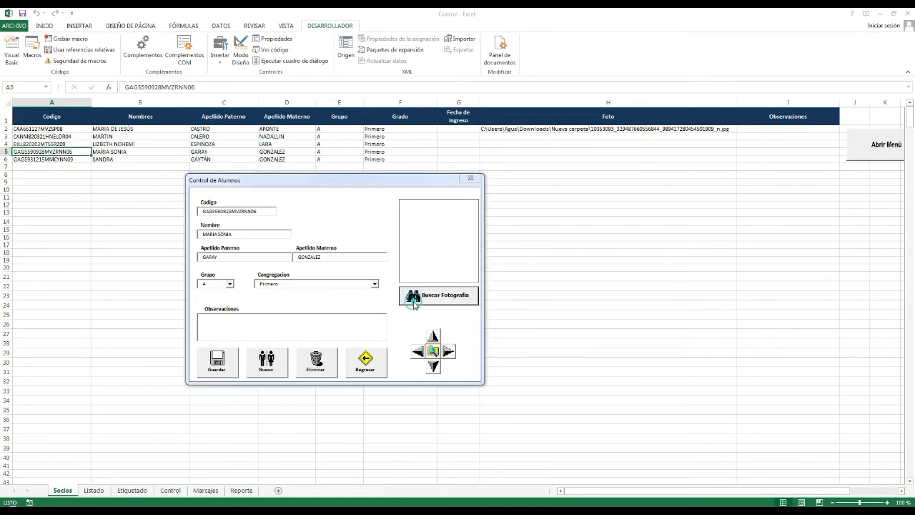
click(162, 79)
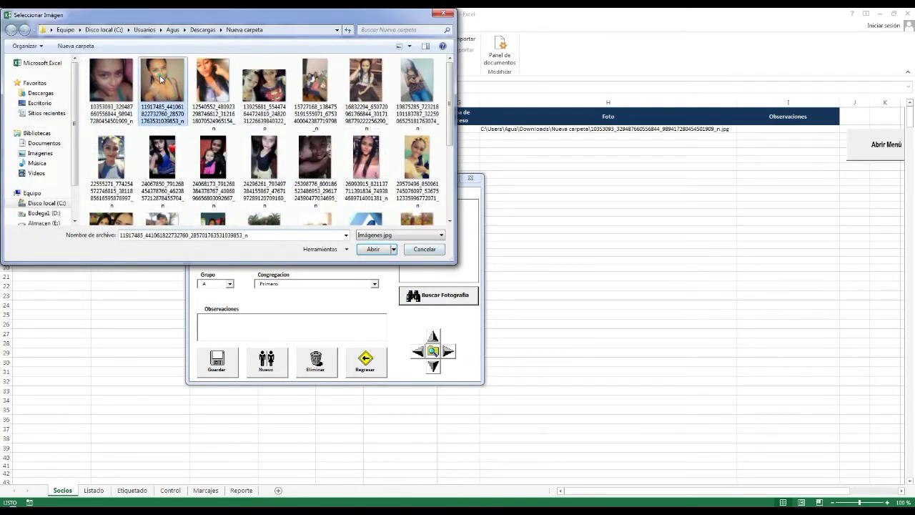
click(373, 248)
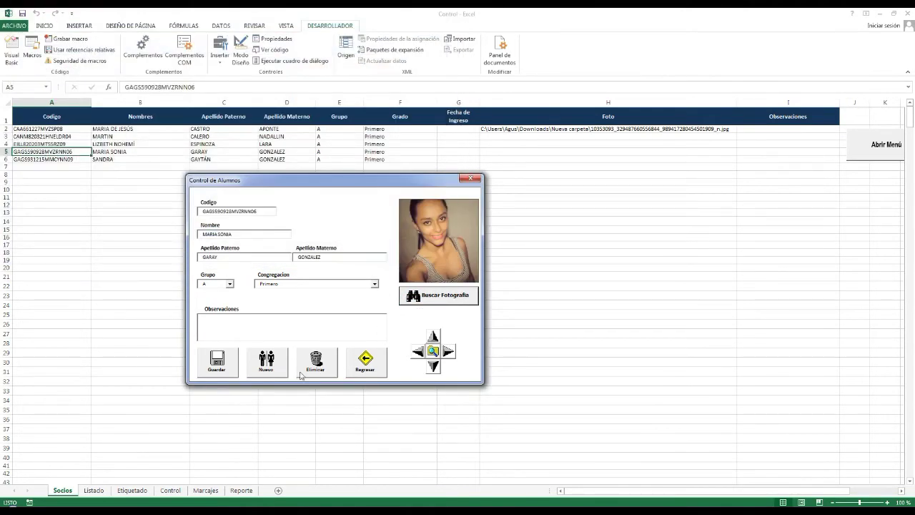
click(215, 363)
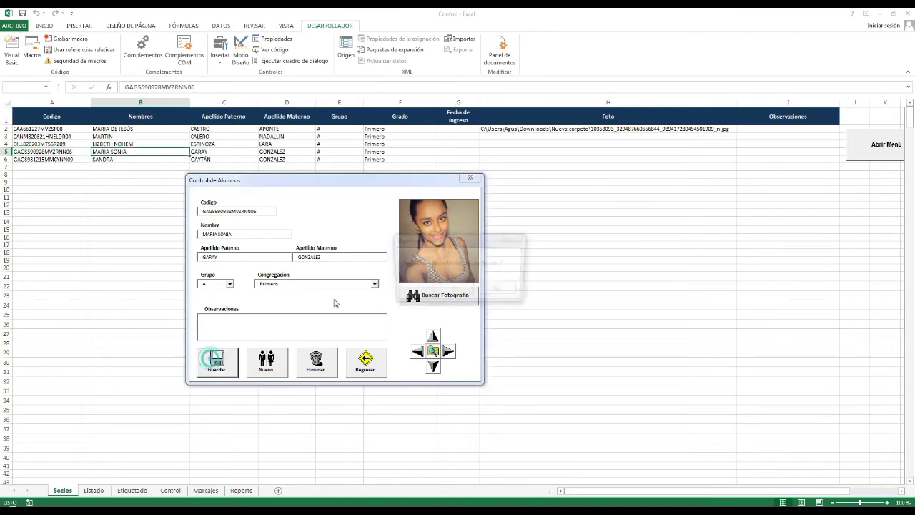
click(444, 290)
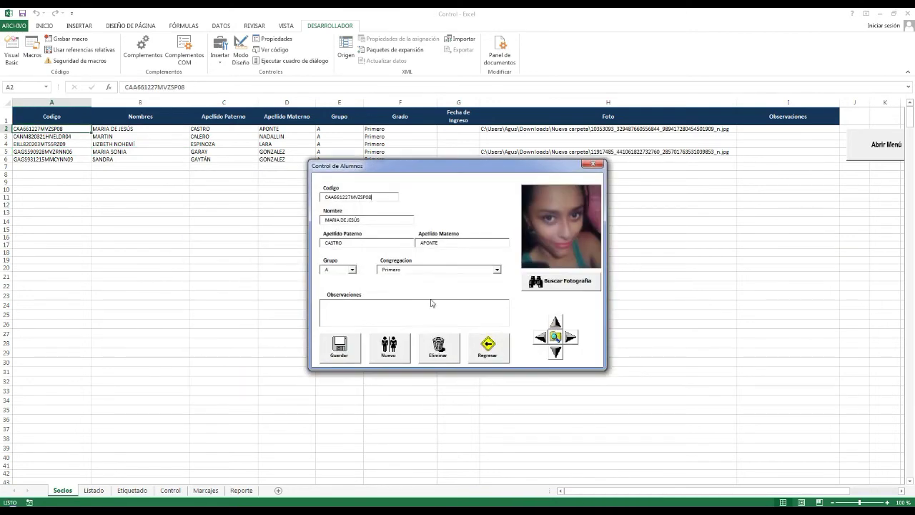
Step: Browse through the following student records, then close the form back to the start menu
click(570, 338)
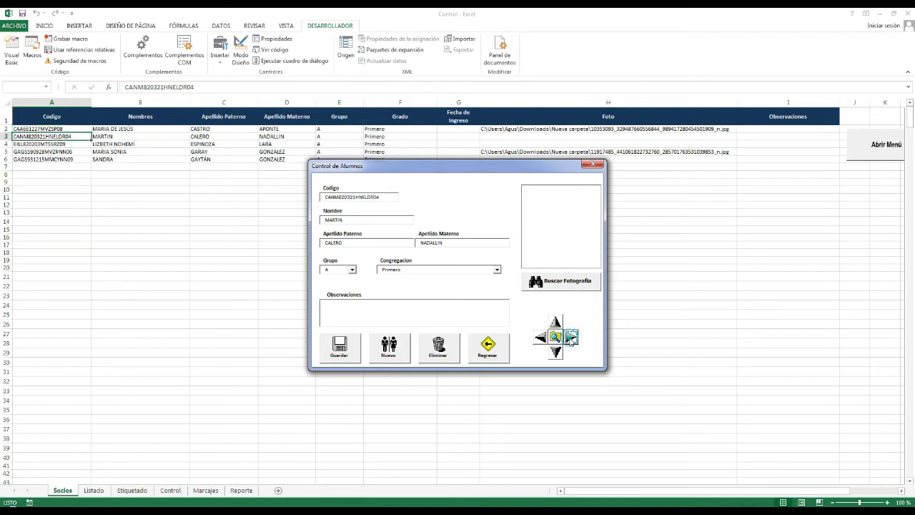
click(569, 338)
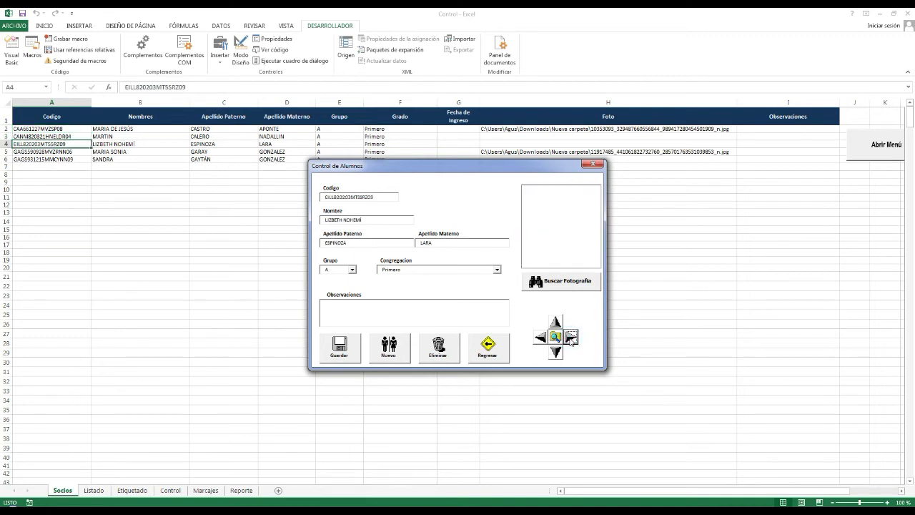
click(571, 337)
click(538, 336)
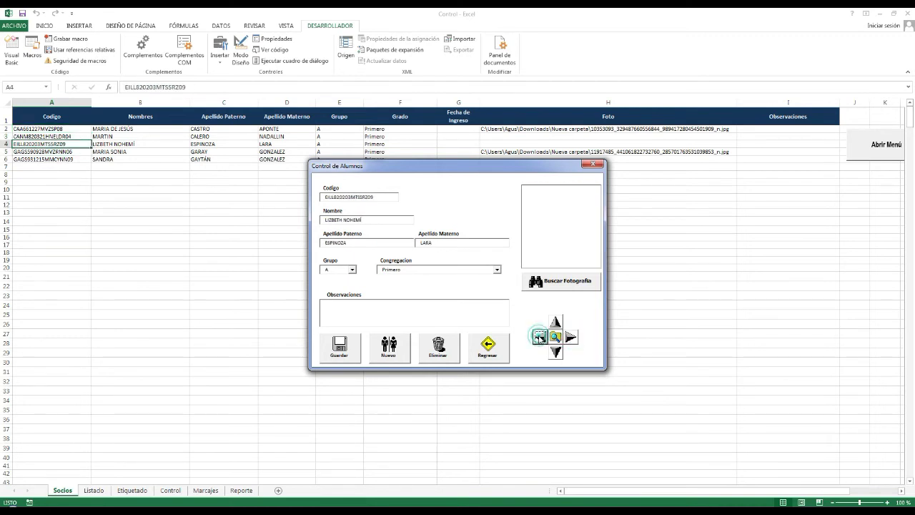
click(490, 350)
Step: Search students for 'mar' and view the first match's details and photo
click(357, 214)
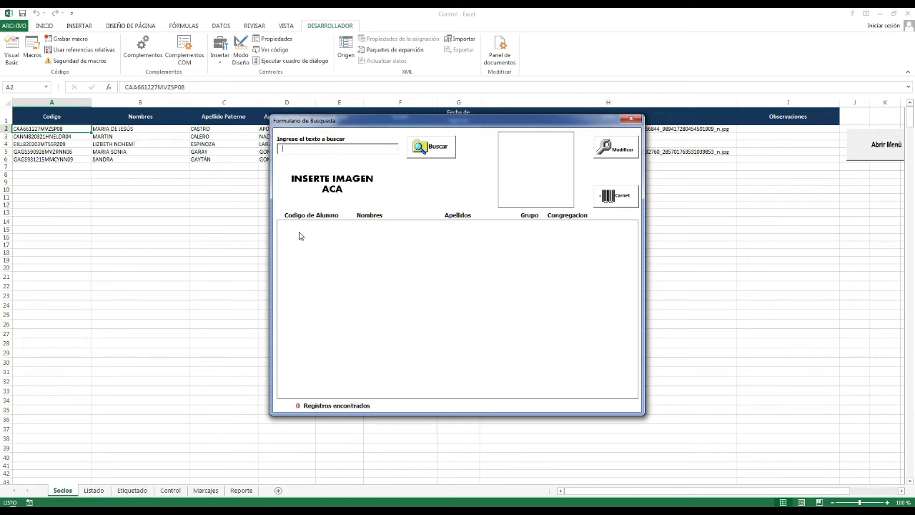
text(mar)
key(Return)
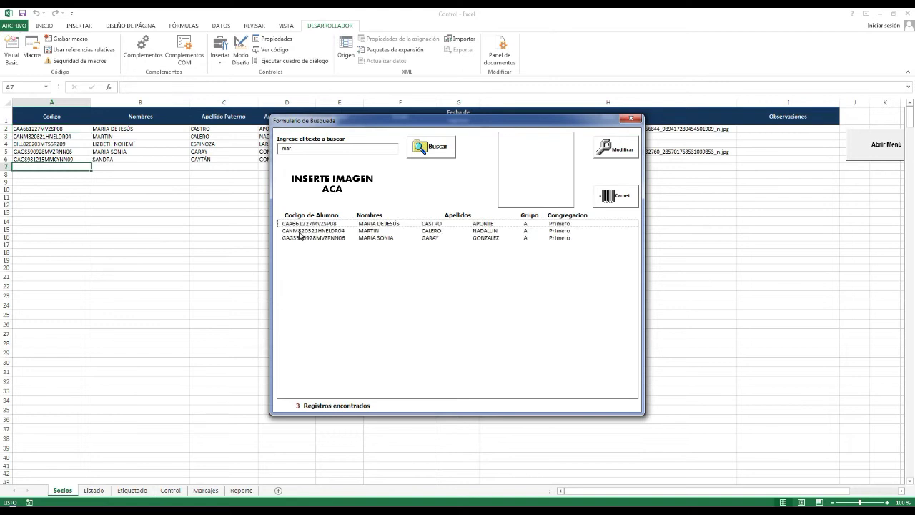
click(310, 223)
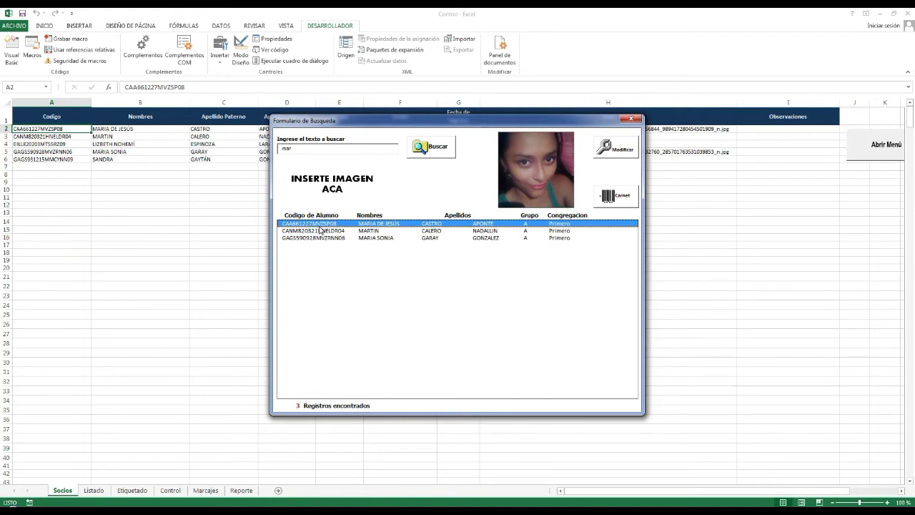
Step: Step through the three 'mar' matches with the arrow keys
click(320, 230)
key(Up)
key(Down)
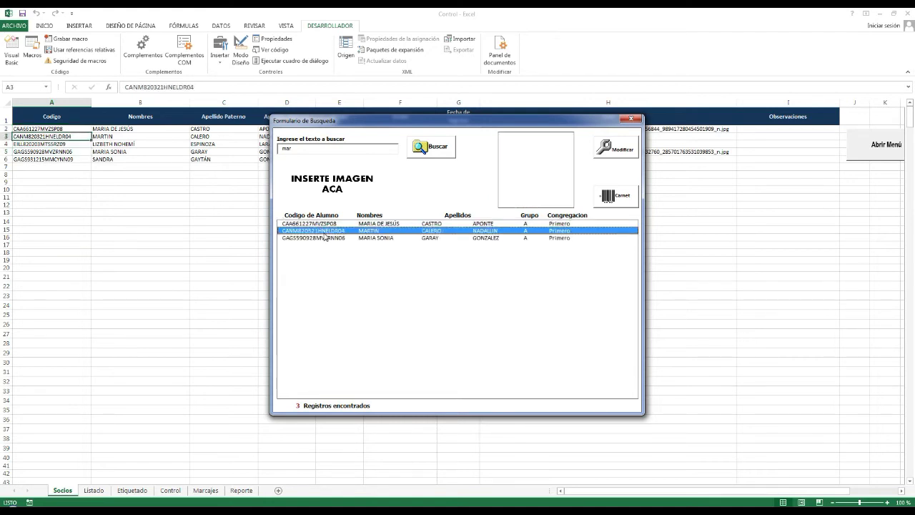
key(Up)
key(Down)
key(Down)
key(Up)
key(Up)
key(Down)
key(Down)
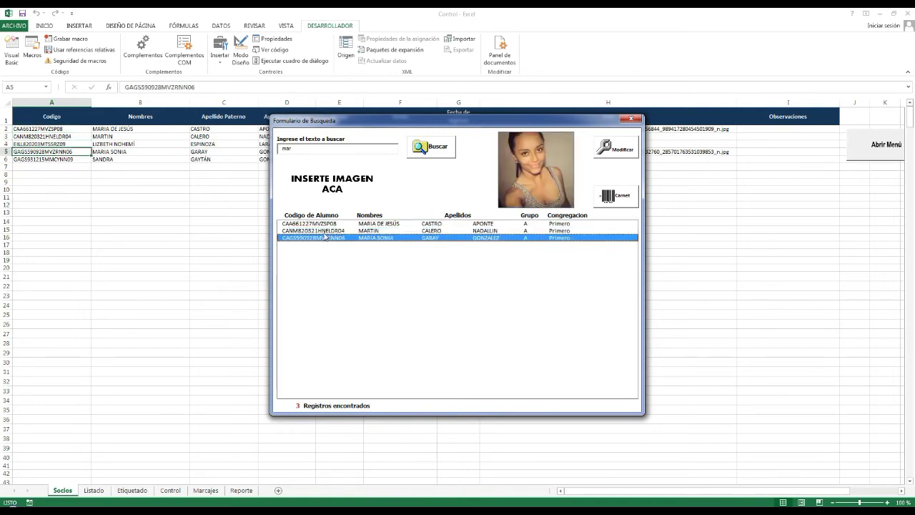
key(Up)
Step: Open the row-5 match's record for editing, then return to the start menu
click(325, 238)
click(624, 152)
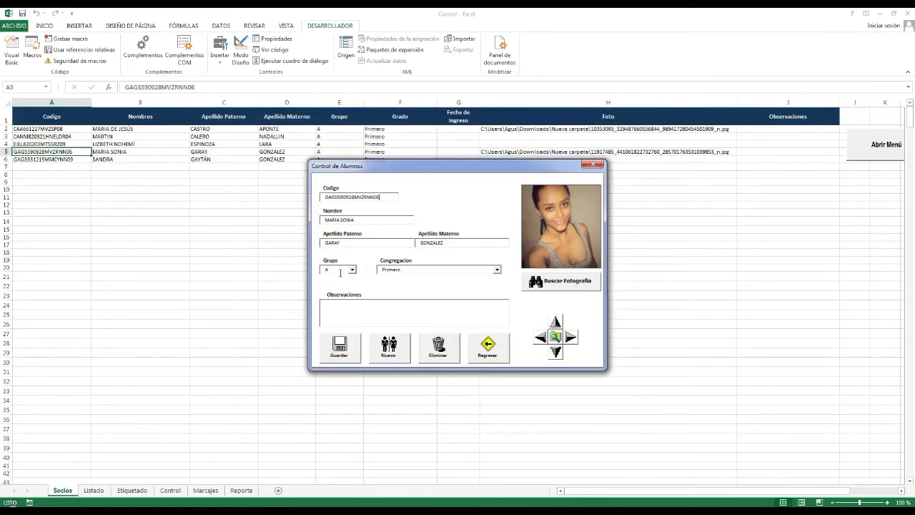
click(478, 350)
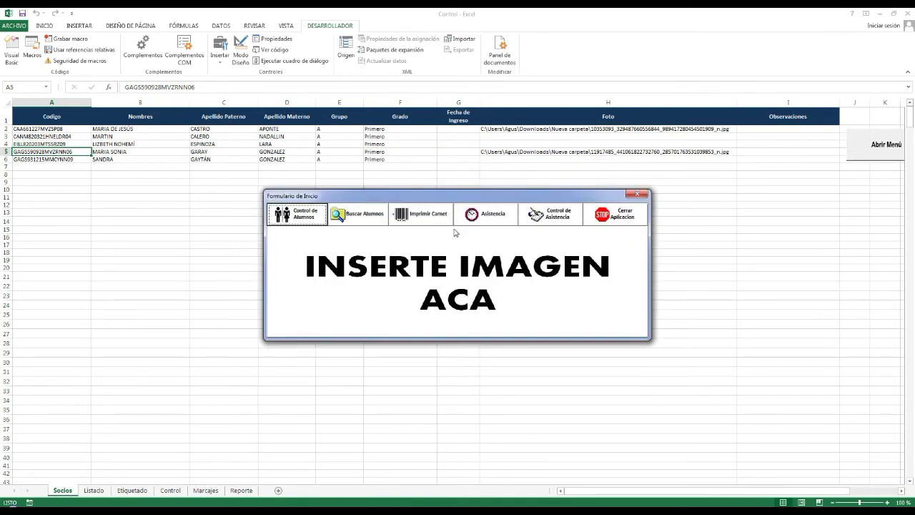
Step: Select the row-5 student in the barcode printing form, print her ID card, and acknowledge the success message
click(421, 216)
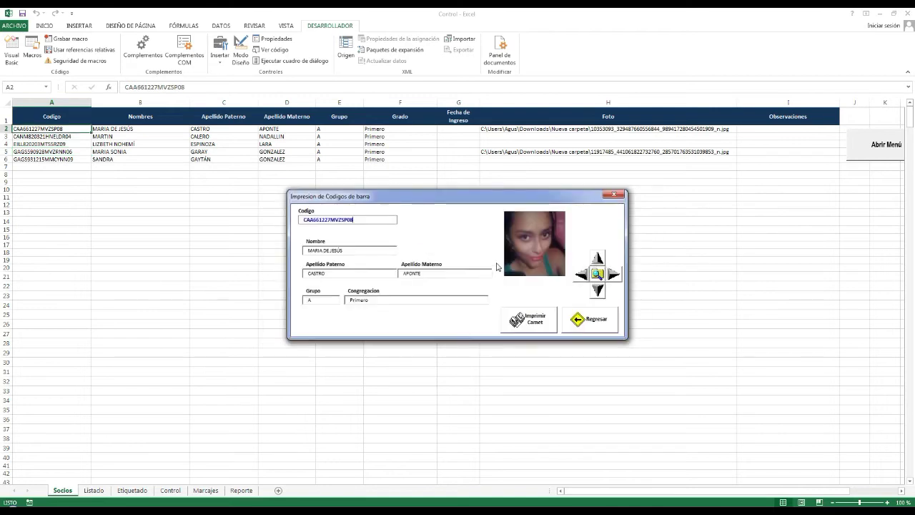
click(613, 277)
click(613, 278)
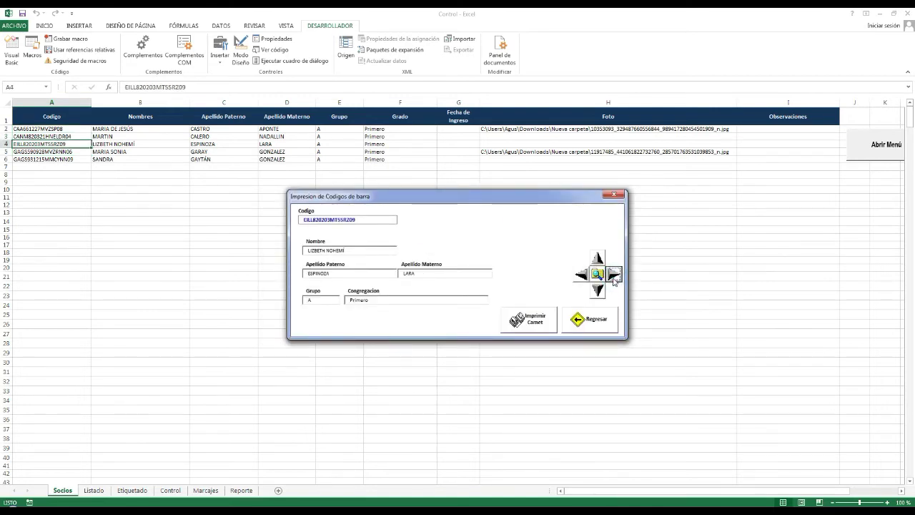
click(614, 278)
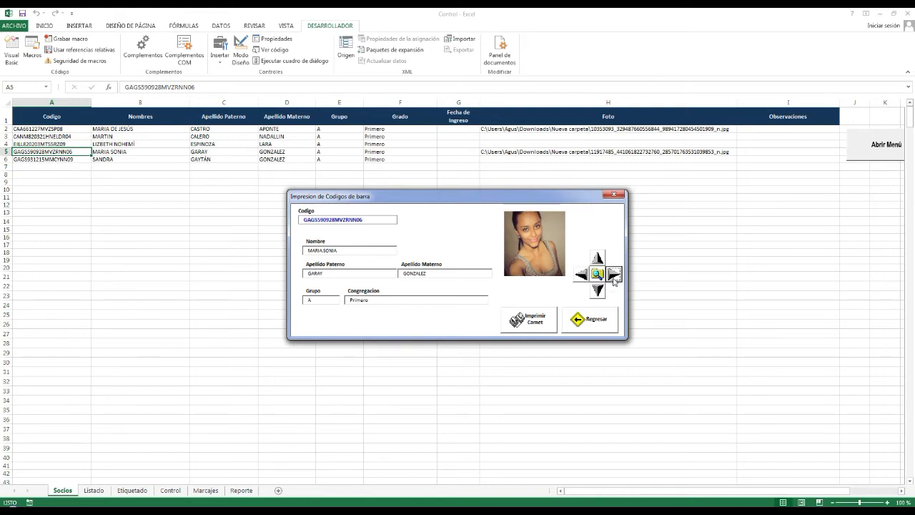
click(543, 319)
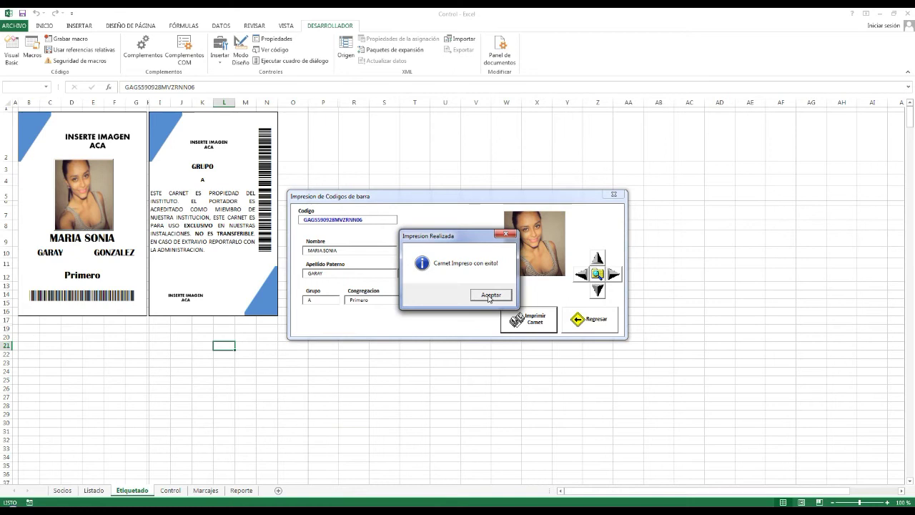
click(489, 296)
click(490, 296)
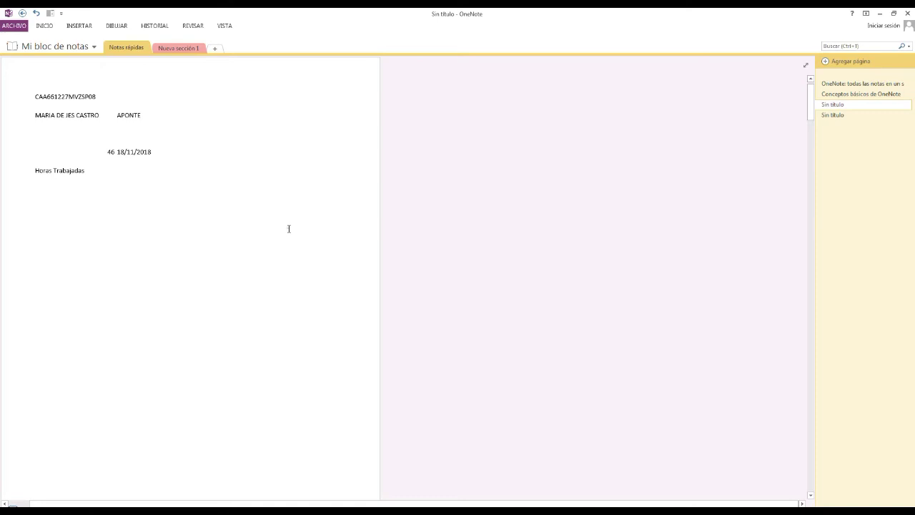
scroll(288, 229, down, 5)
scroll(289, 229, down, 5)
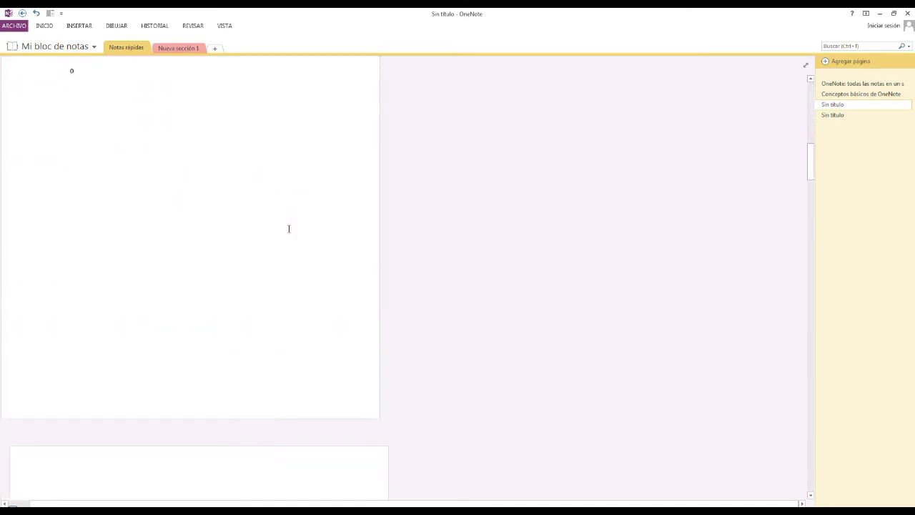
scroll(289, 228, down, 5)
scroll(289, 229, down, 5)
scroll(289, 229, down, 5)
scroll(288, 228, down, 5)
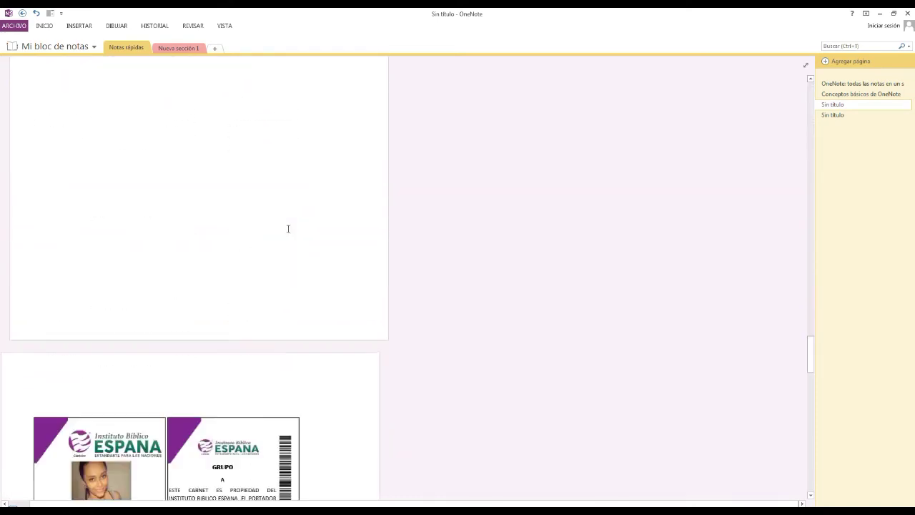
scroll(288, 228, down, 5)
scroll(289, 229, down, 5)
scroll(288, 229, down, 3)
scroll(289, 228, down, 3)
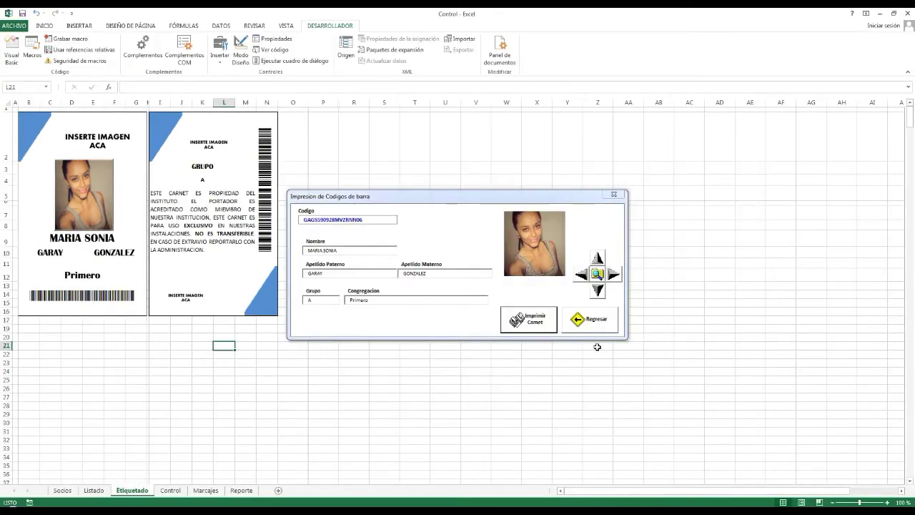
Step: Open the attendance form and paste in the first student's code copied from Socios cell A2
click(600, 327)
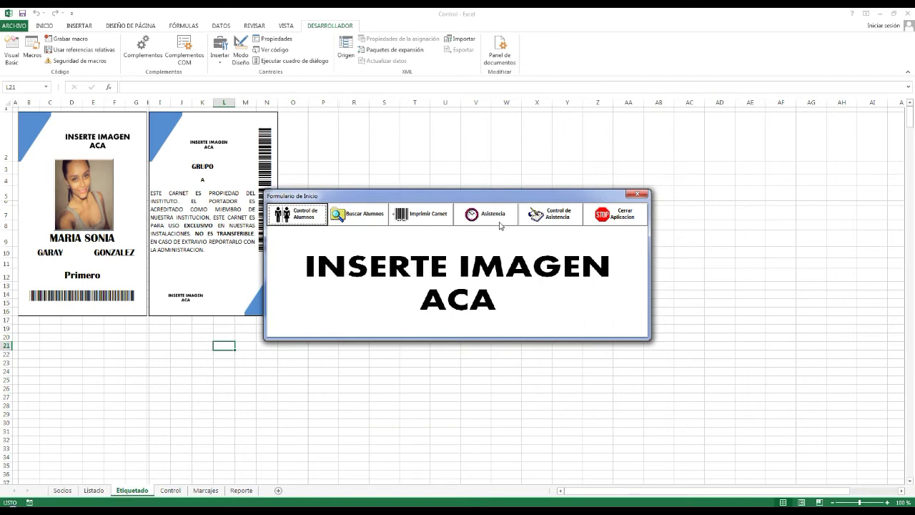
click(499, 224)
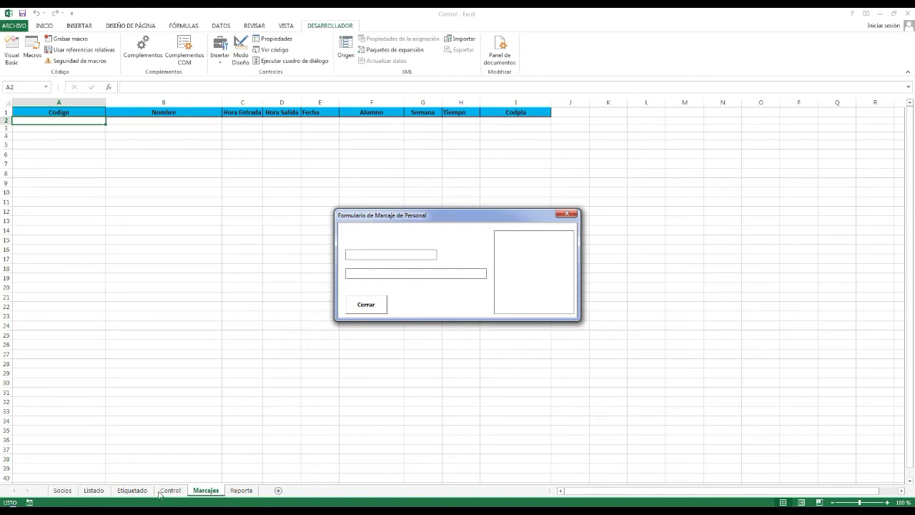
click(62, 490)
click(55, 130)
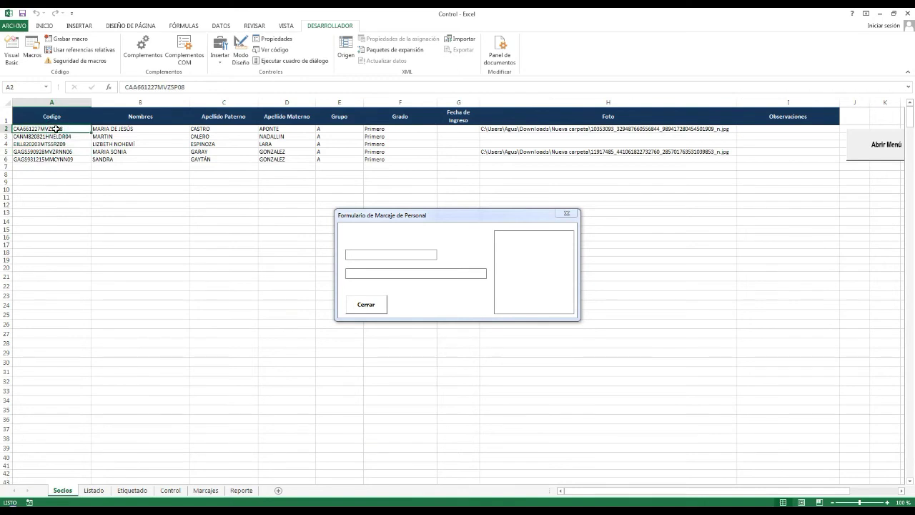
key(ctrl+c)
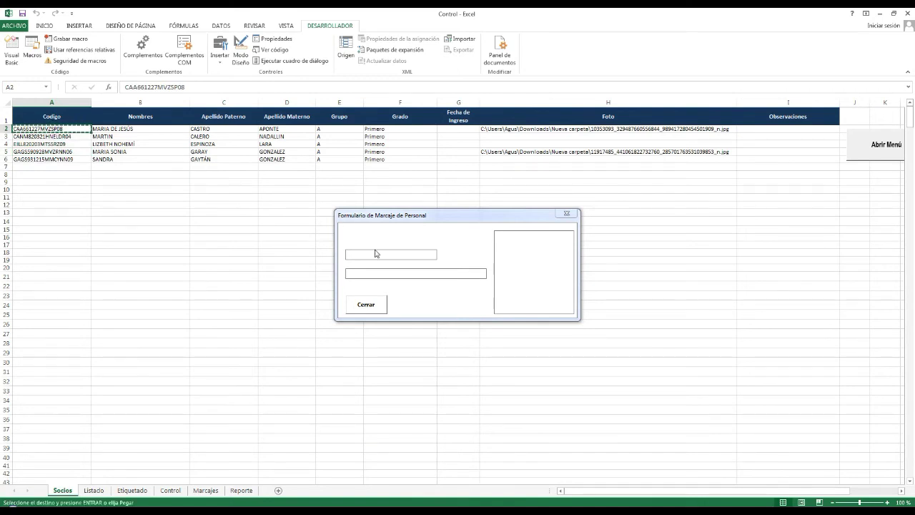
click(372, 252)
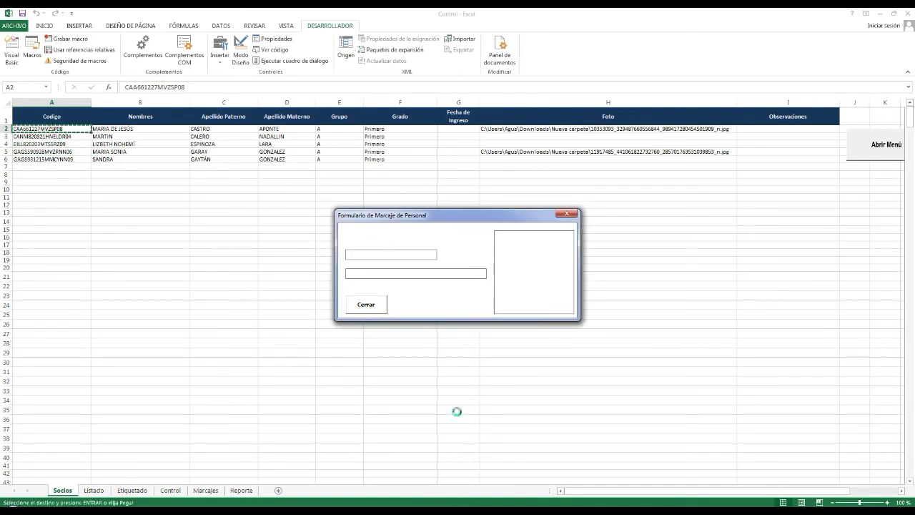
key(ctrl+v)
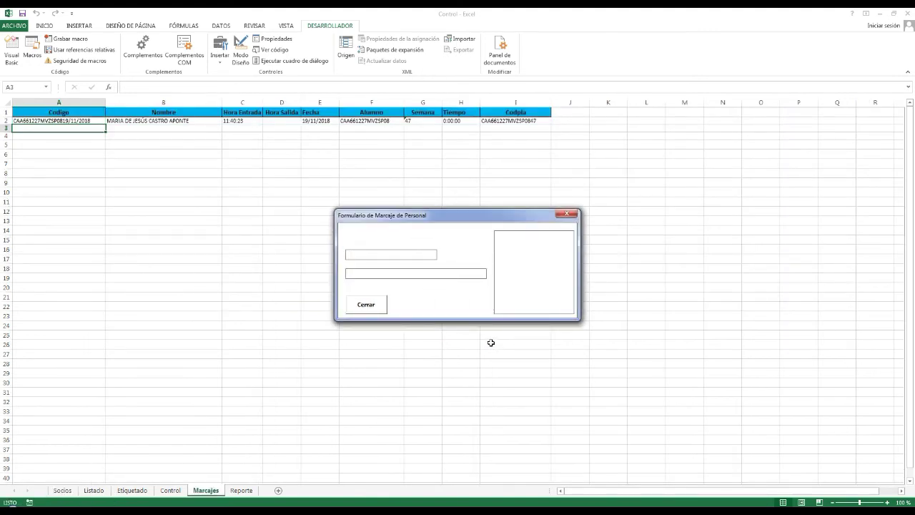
click(78, 121)
key(Right)
key(Right)
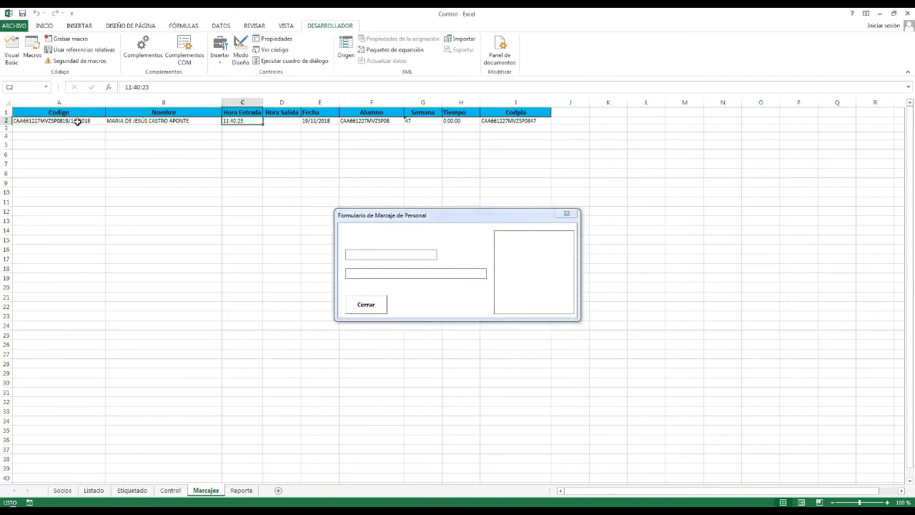
key(Left)
key(Right)
key(Left)
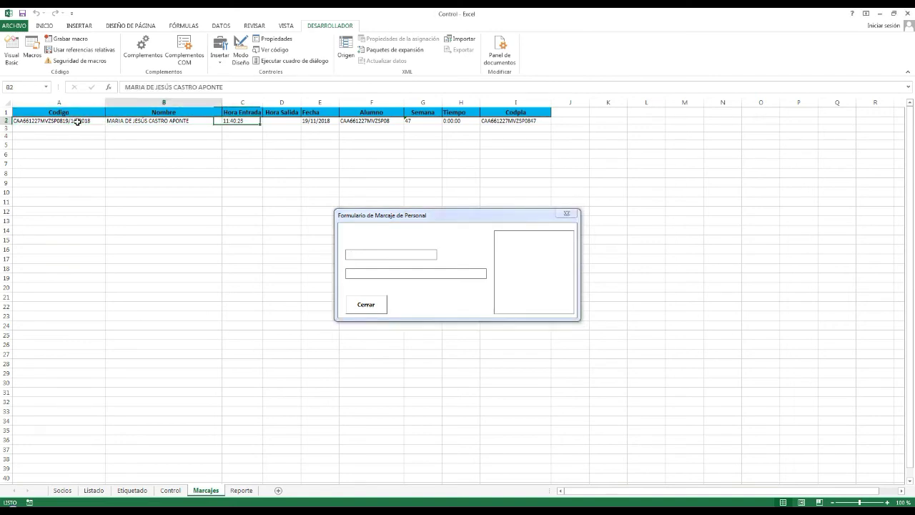
key(Right)
key(Right)
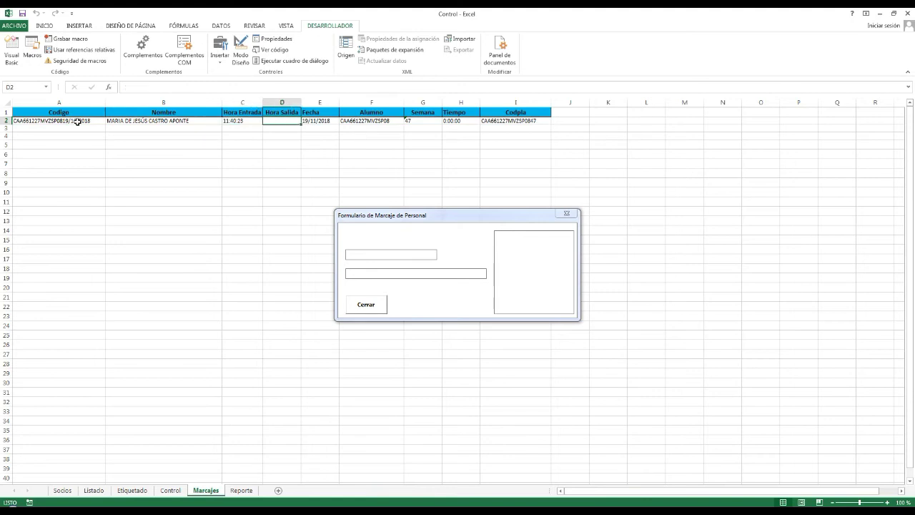
key(Left)
key(Right)
key(Left)
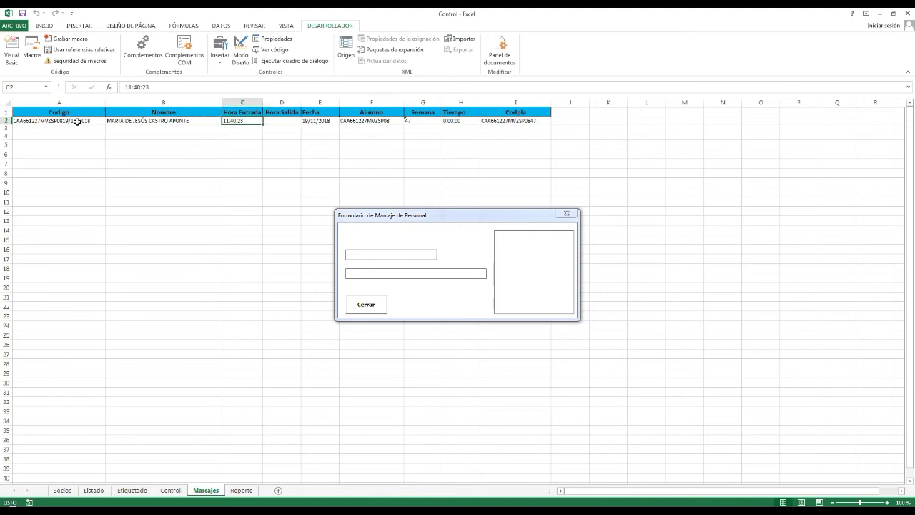
key(Right)
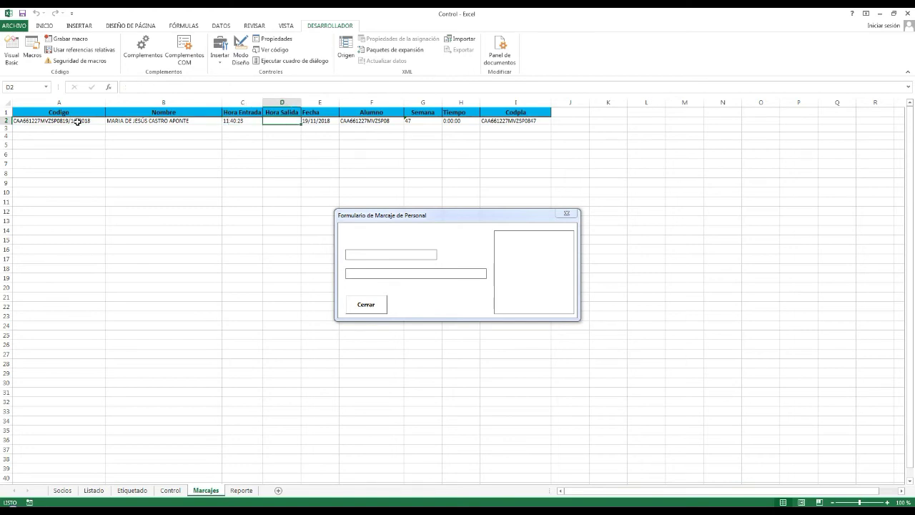
key(Right)
key(Right)
key(Right)
key(Right)
key(Right)
key(Left)
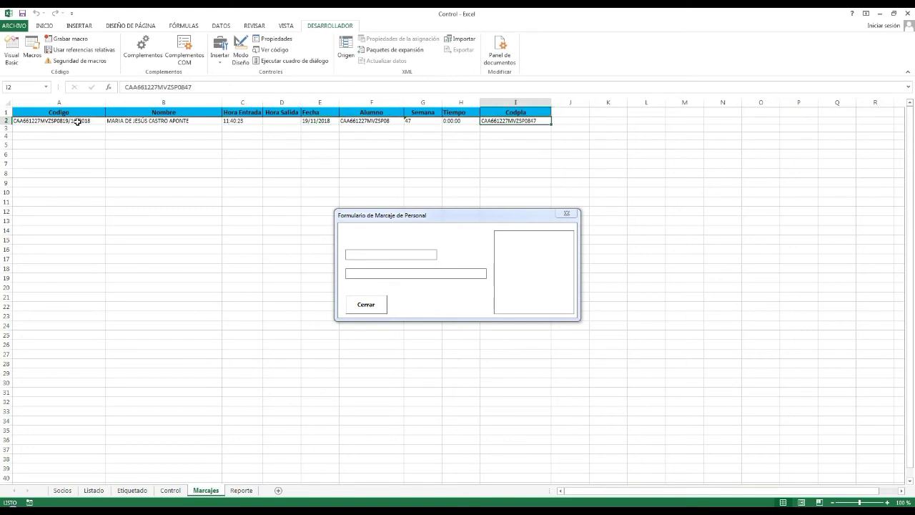
key(Left)
key(Left)
key(Right)
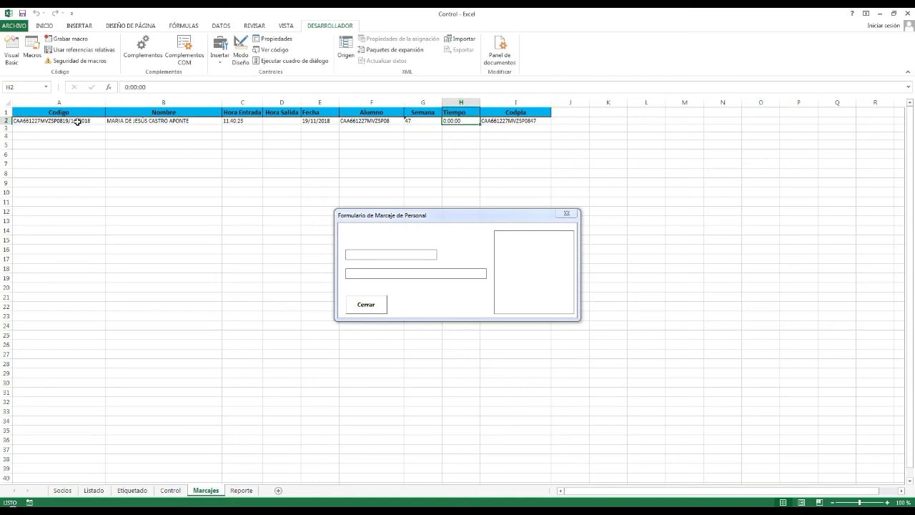
key(Left)
key(Left)
key(Left)
key(Left)
key(Left)
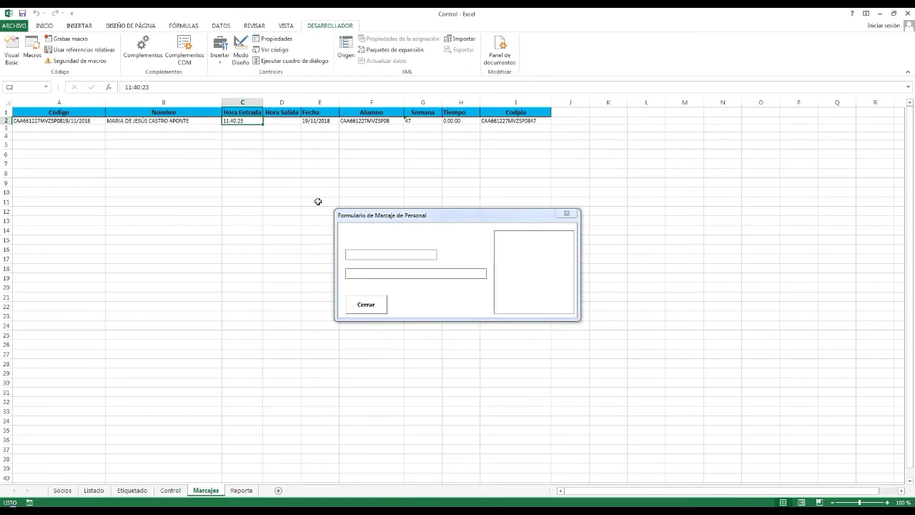
key(Right)
key(Right)
key(Right)
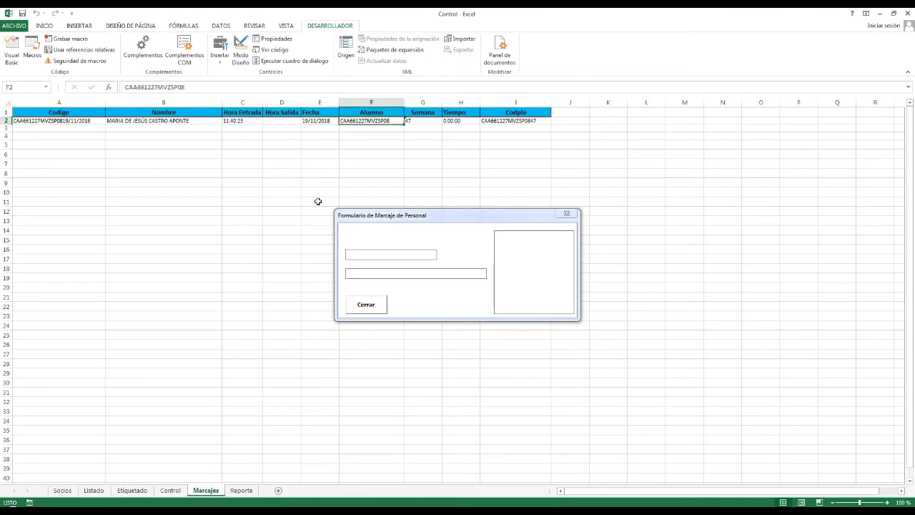
key(Right)
key(Left)
key(Right)
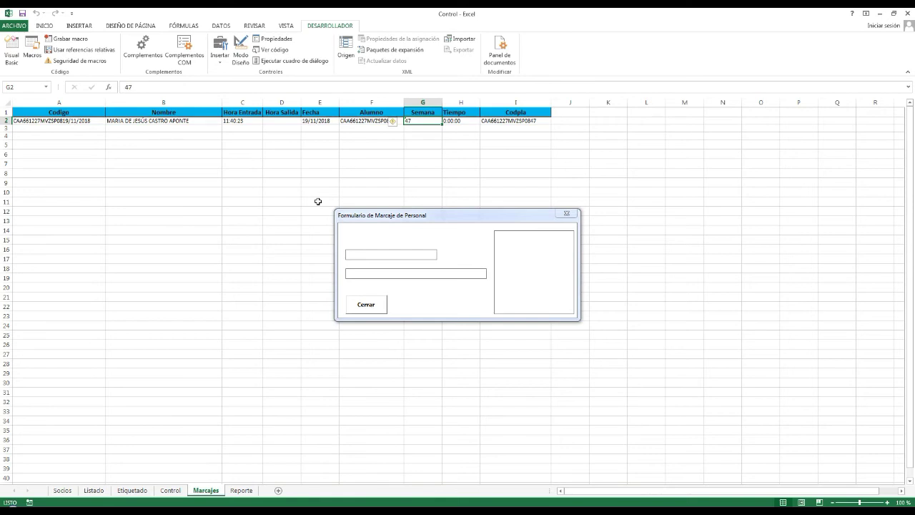
key(Right)
key(Right)
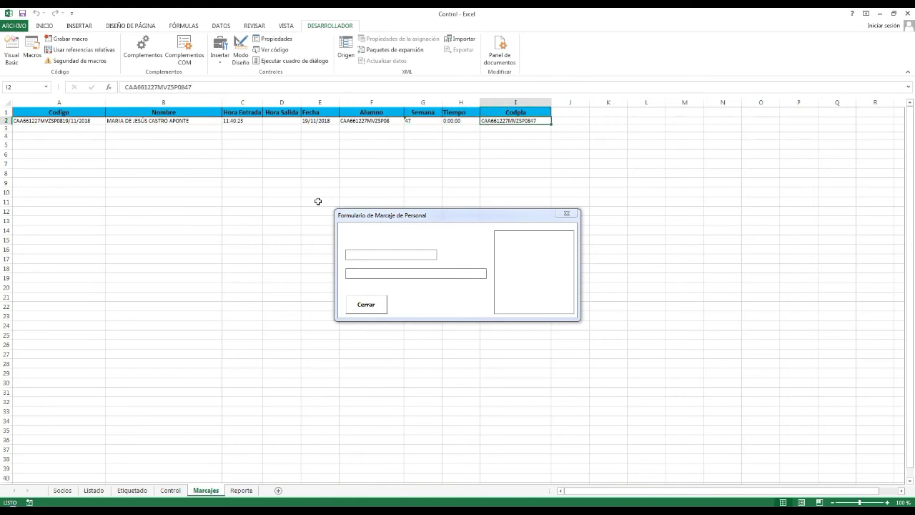
key(Left)
key(Left)
key(Left)
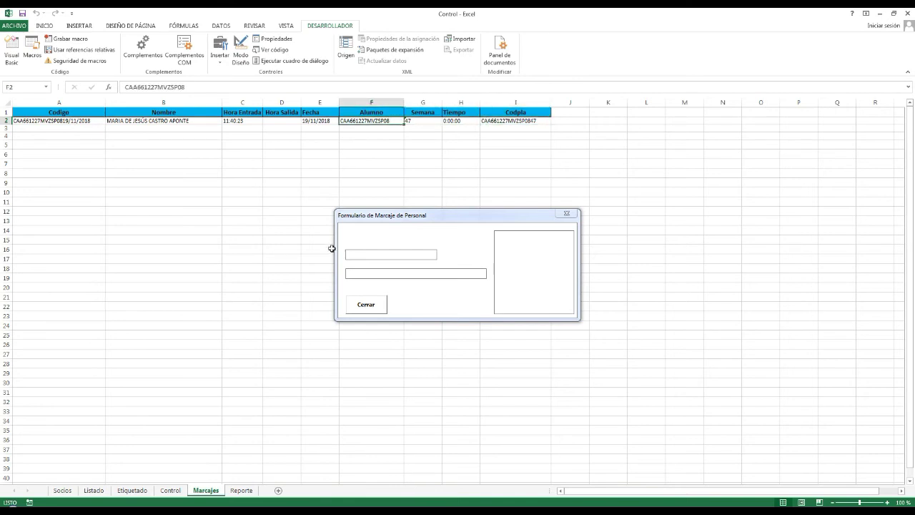
Step: Copy the student code from Socios cell A5 into the attendance form and submit it
click(347, 255)
click(62, 490)
click(56, 152)
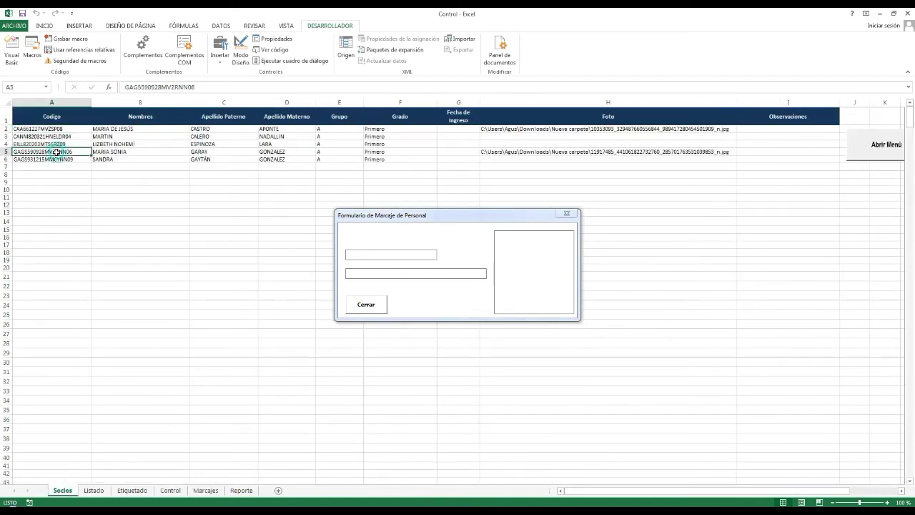
key(ctrl+c)
click(346, 254)
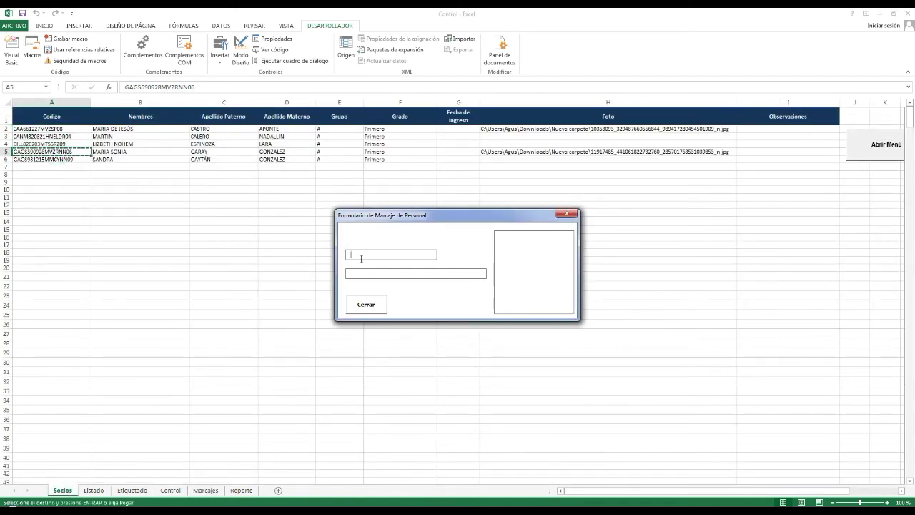
key(ctrl+v)
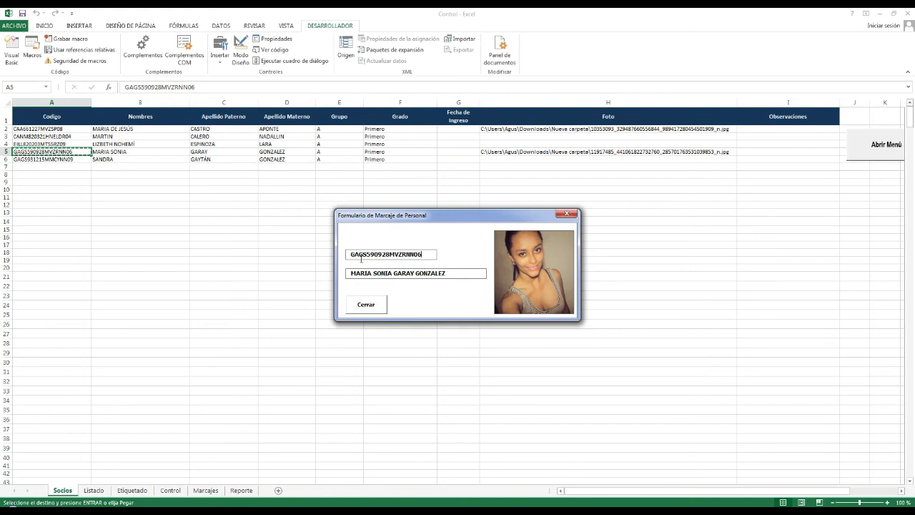
key(Return)
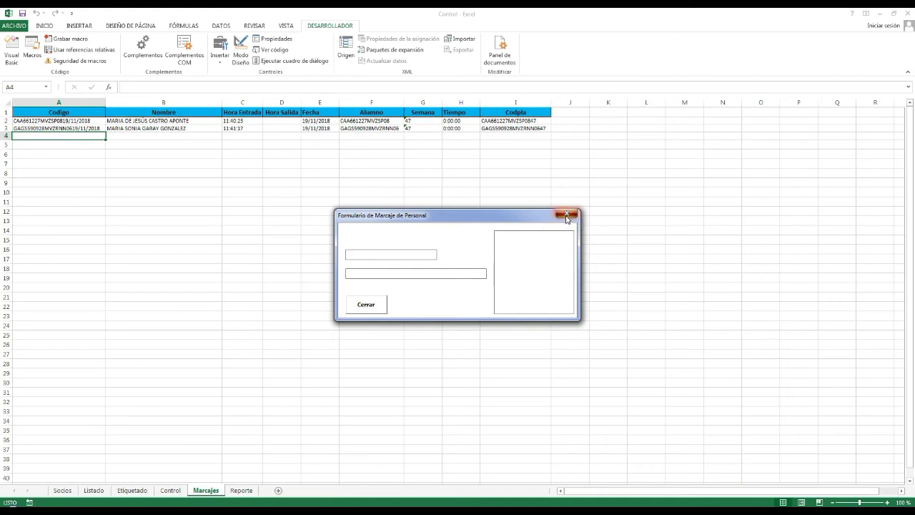
Step: Close the marking form and search attendance history using the first student's code copied from F2
click(566, 216)
click(362, 306)
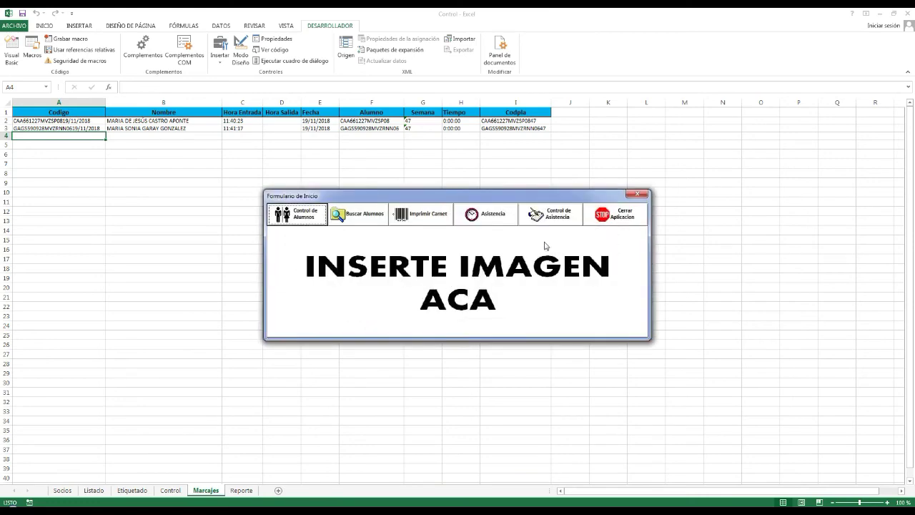
click(555, 221)
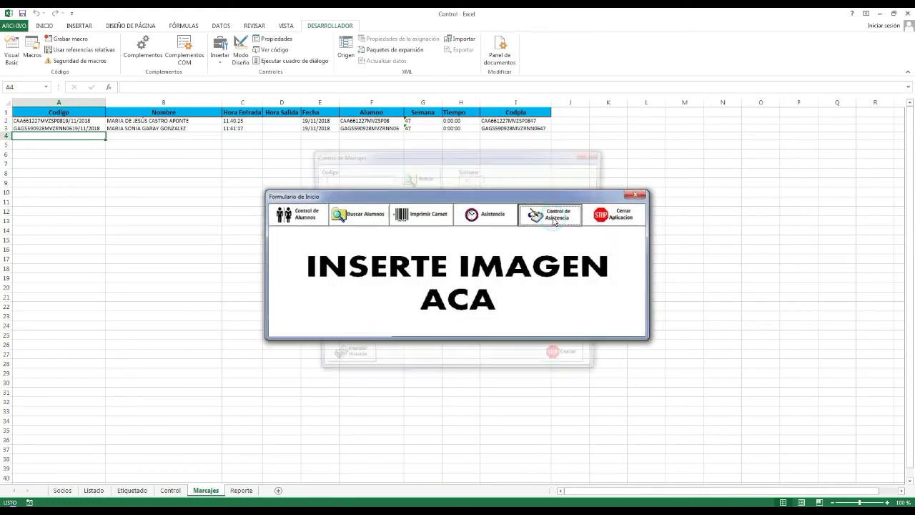
click(331, 177)
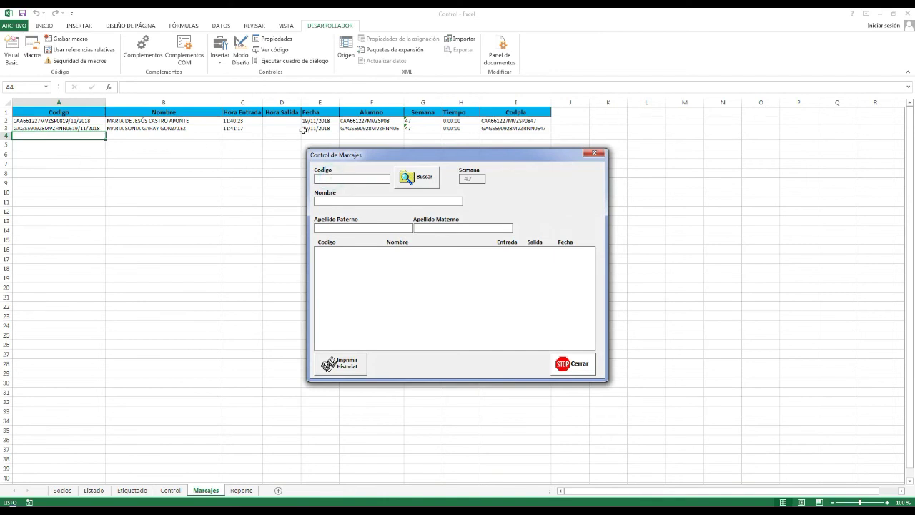
click(379, 121)
key(ctrl+c)
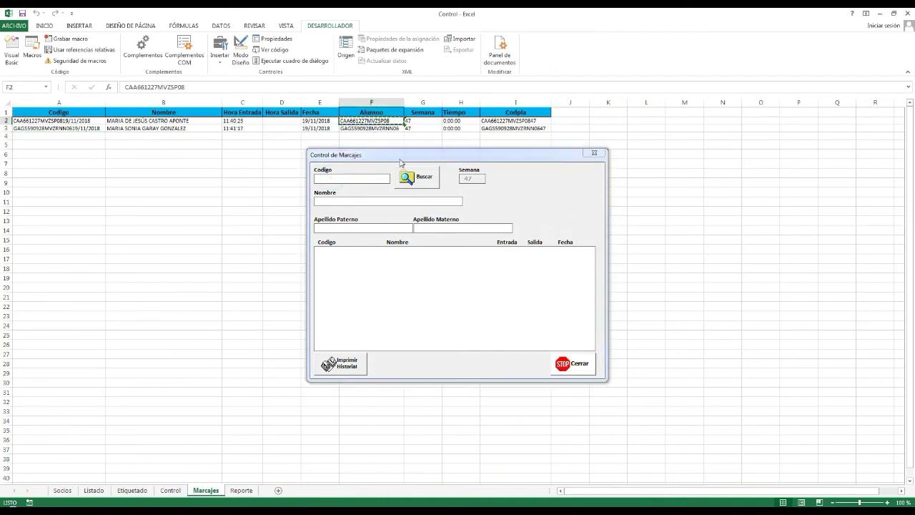
click(358, 177)
key(ctrl+v)
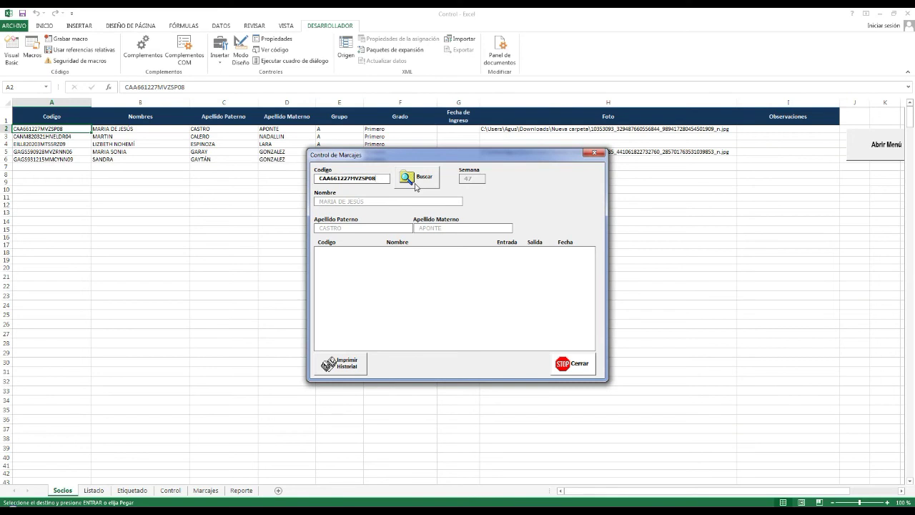
click(415, 184)
Step: Select the found 11:40:23 record and print the student's attendance history
click(437, 252)
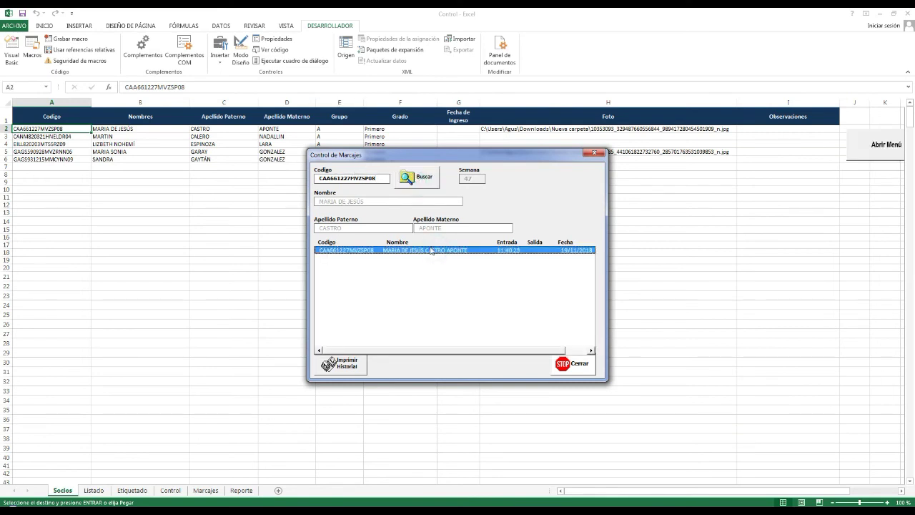
drag(348, 349, 375, 351)
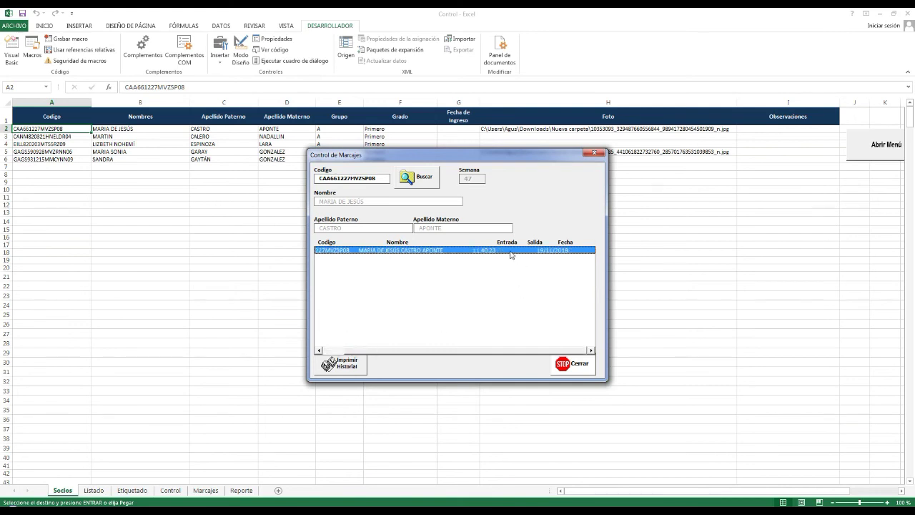
drag(482, 351, 448, 364)
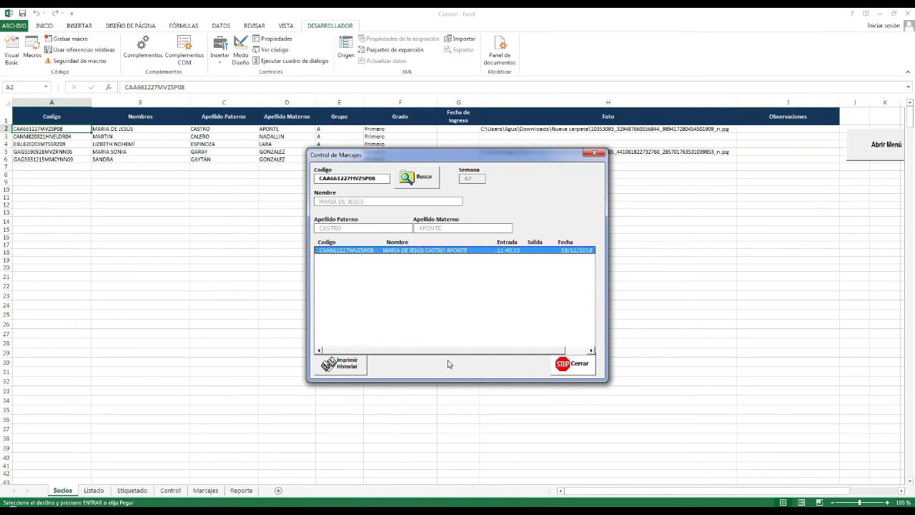
click(354, 371)
Step: Dismiss the print confirmation and scroll the OneNote printout to the 19/11/2018 11:40:23 attendance entry
click(497, 294)
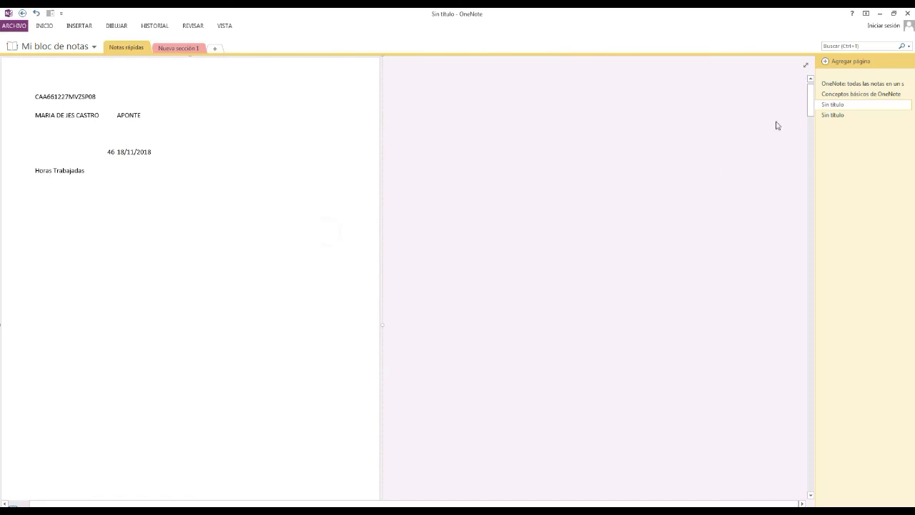
drag(809, 101, 810, 449)
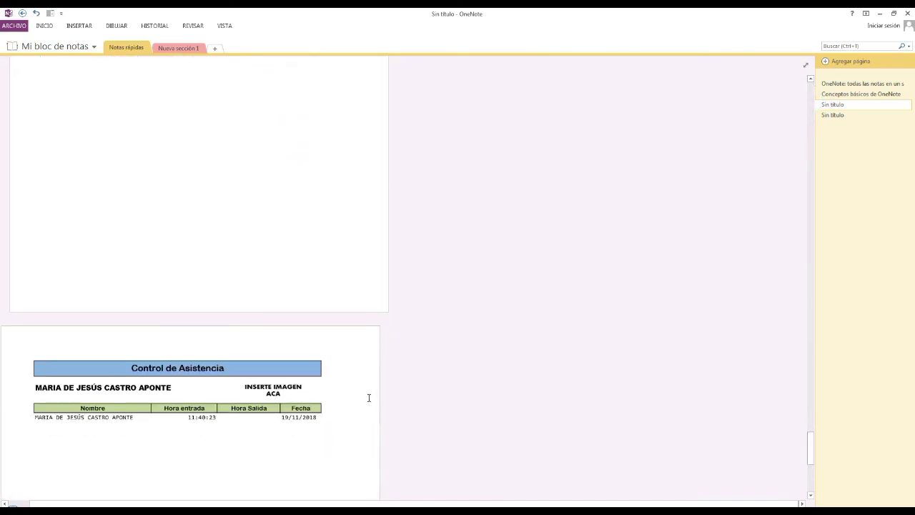
scroll(293, 368, down, 4)
scroll(189, 276, down, 2)
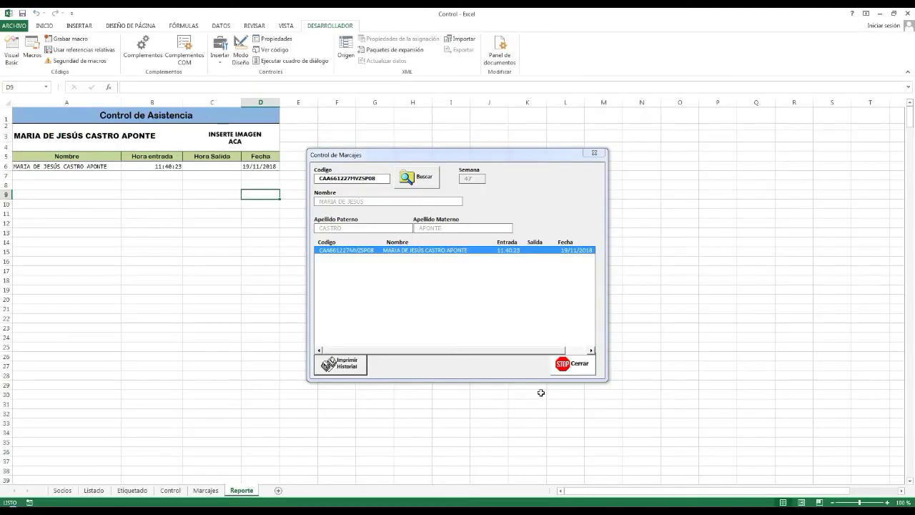
Step: Close the Control de Marcajes form and open the Visual Basic editor with Alt+F11
click(559, 370)
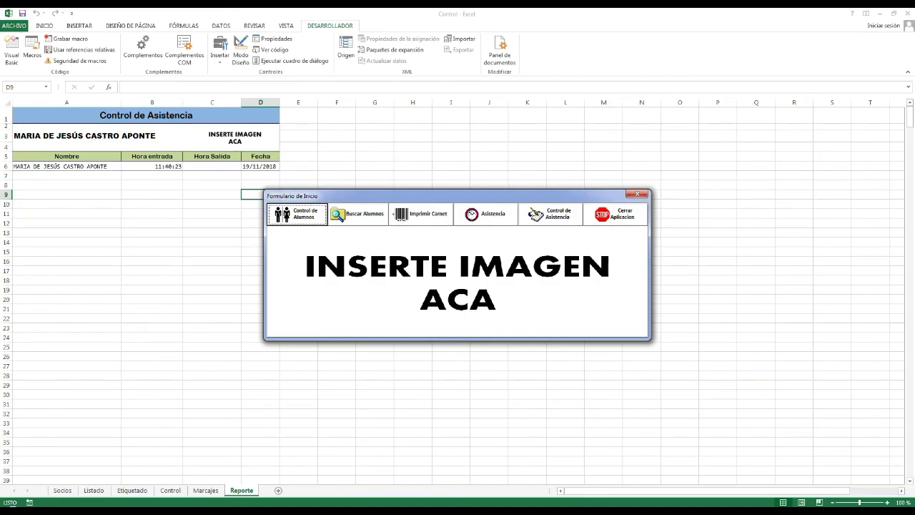
key(alt+F11)
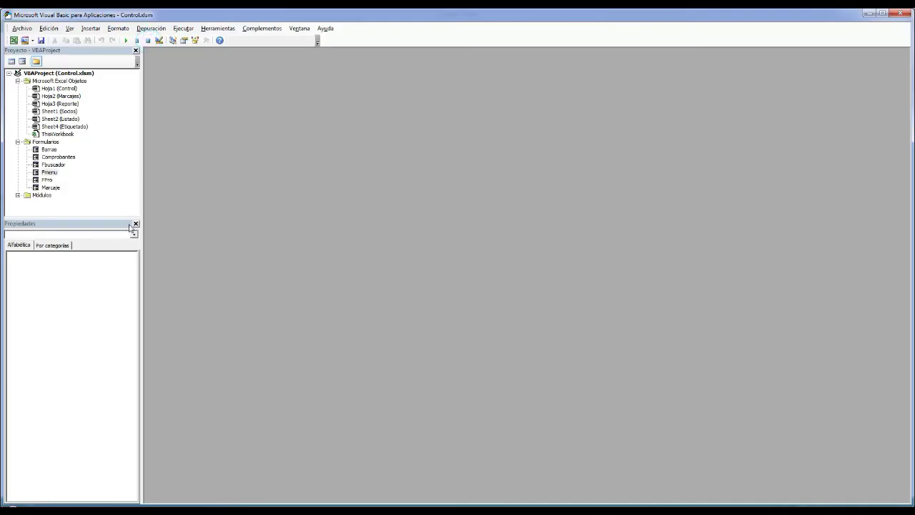
Step: Open the Fmenu form's Cerrar Aplicacion code and go to its QueryClose routine
click(18, 195)
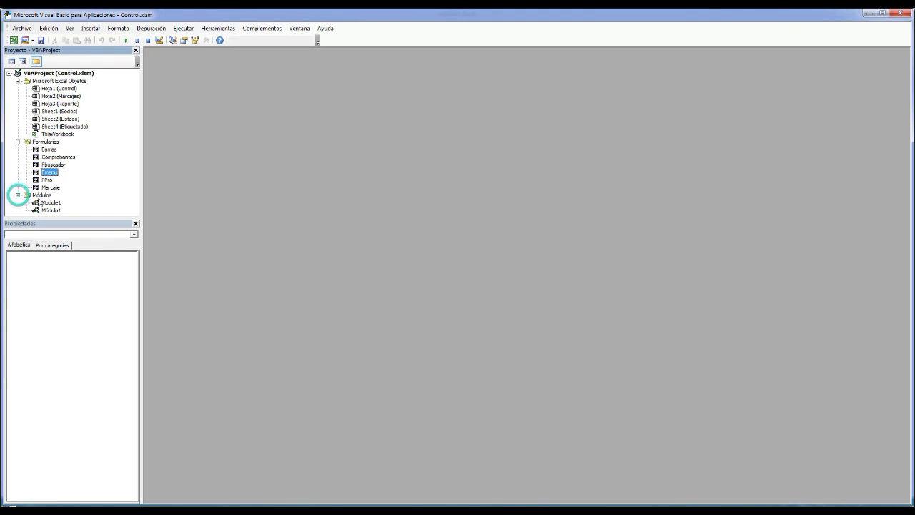
double_click(50, 172)
double_click(480, 73)
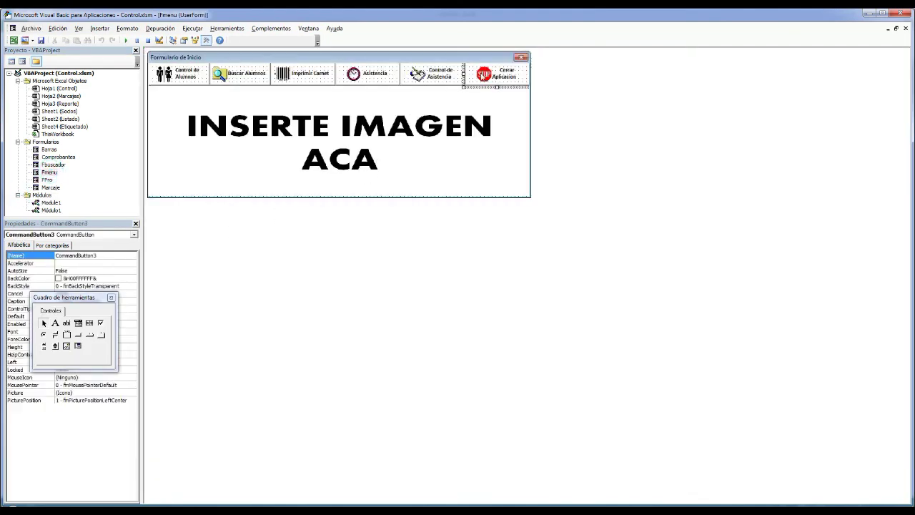
click(296, 343)
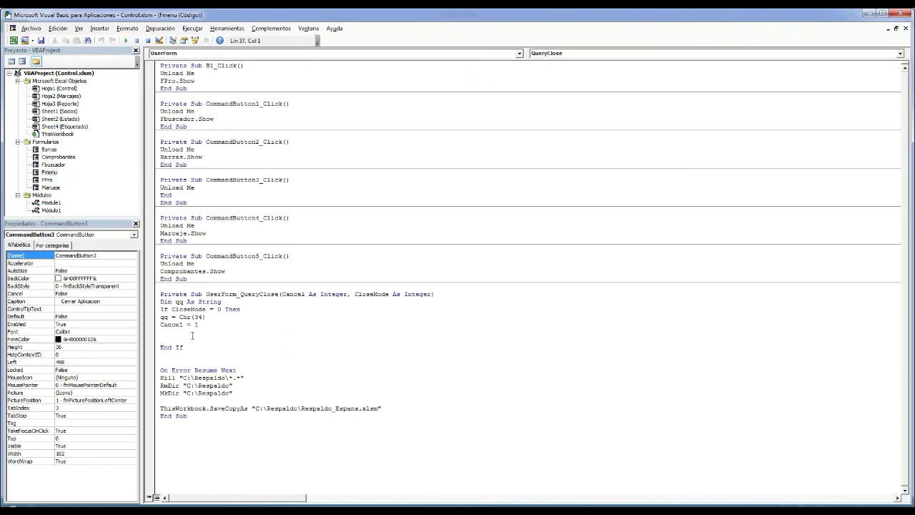
Step: Highlight the RmDir-through-SaveCopyAs backup lines, then return to Excel's Reporte sheet
drag(233, 393, 160, 377)
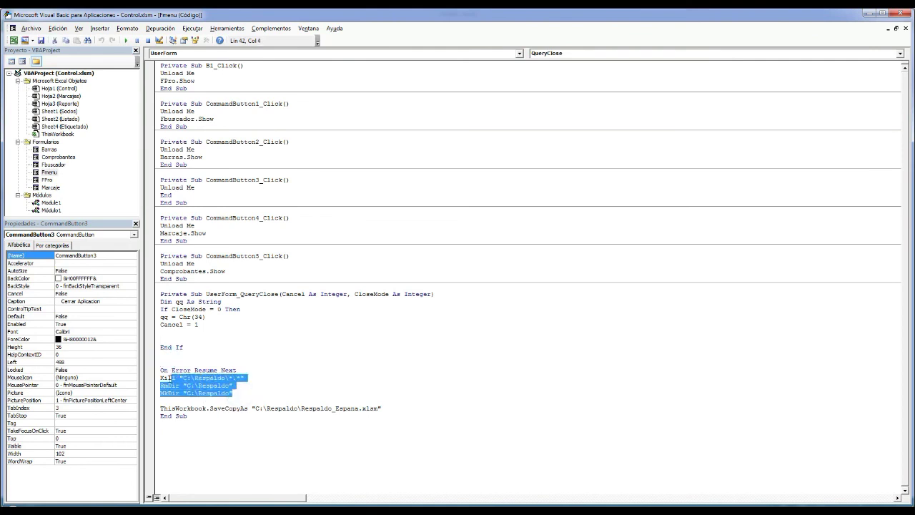
click(292, 423)
drag(397, 409, 158, 378)
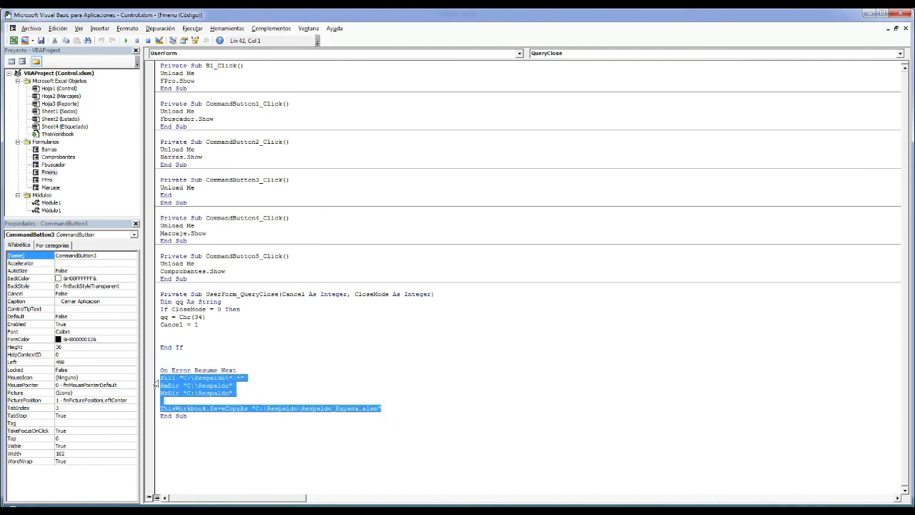
click(302, 350)
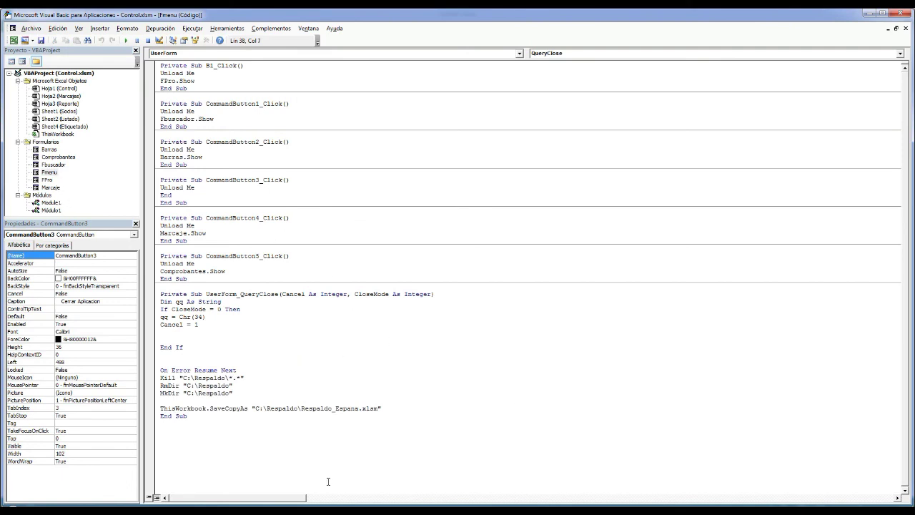
key(alt+F11)
click(299, 250)
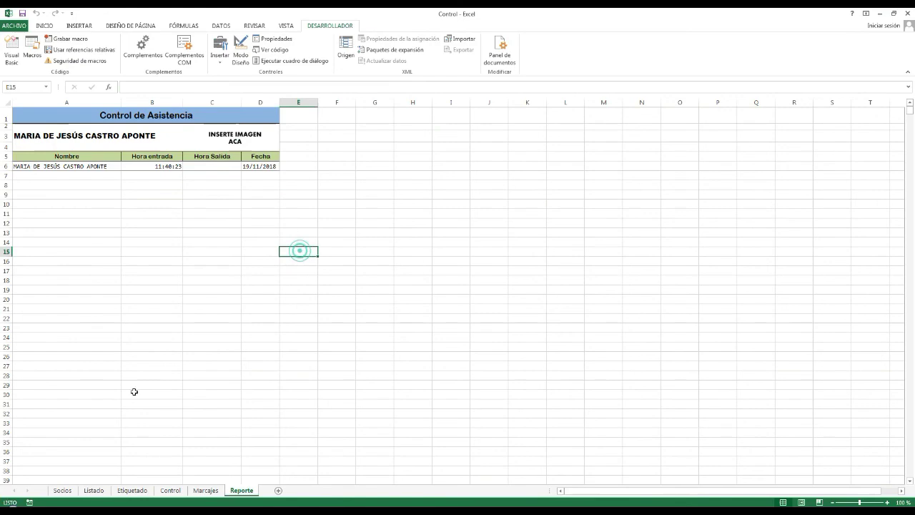
Step: Show the Socios sheet's five registered students, scrolled back to column A
click(62, 490)
click(350, 252)
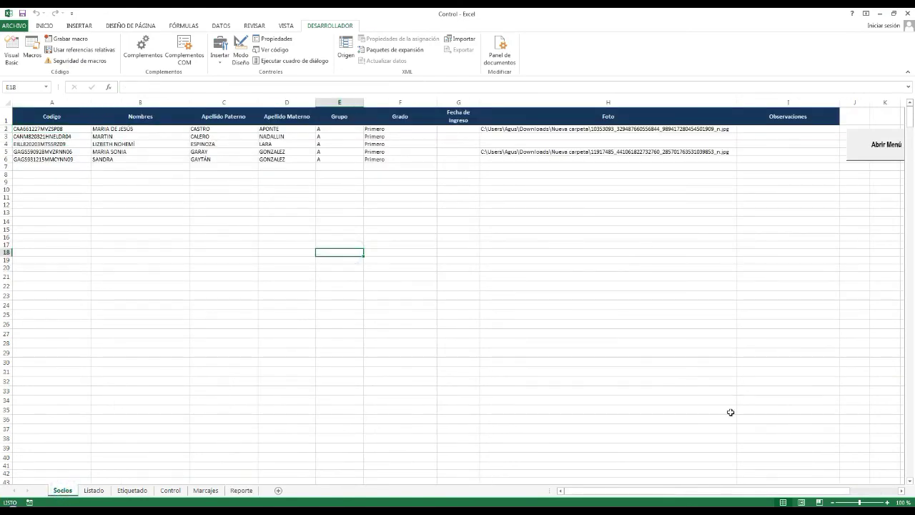
mouse_move(592, 490)
mouse_down()
mouse_move(634, 491)
mouse_move(623, 490)
mouse_up()
mouse_move(615, 490)
mouse_down()
mouse_move(628, 493)
mouse_move(616, 492)
mouse_up()
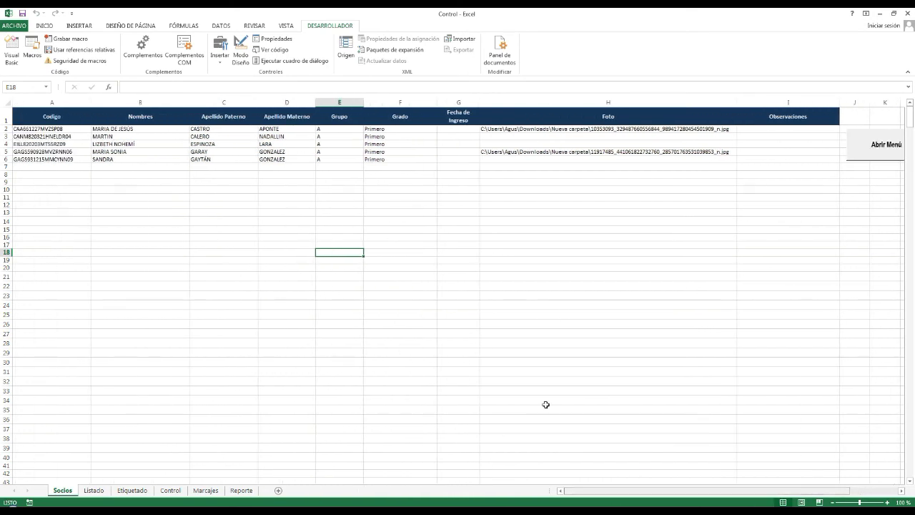
click(470, 253)
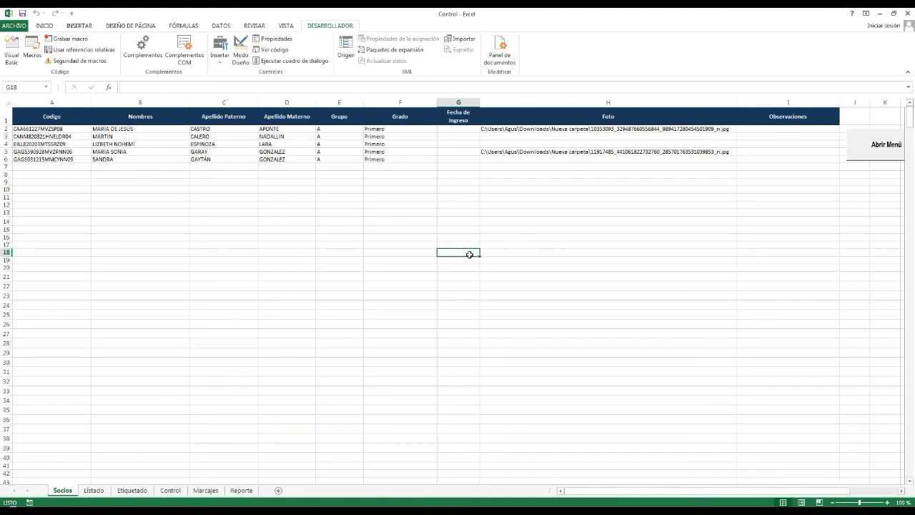